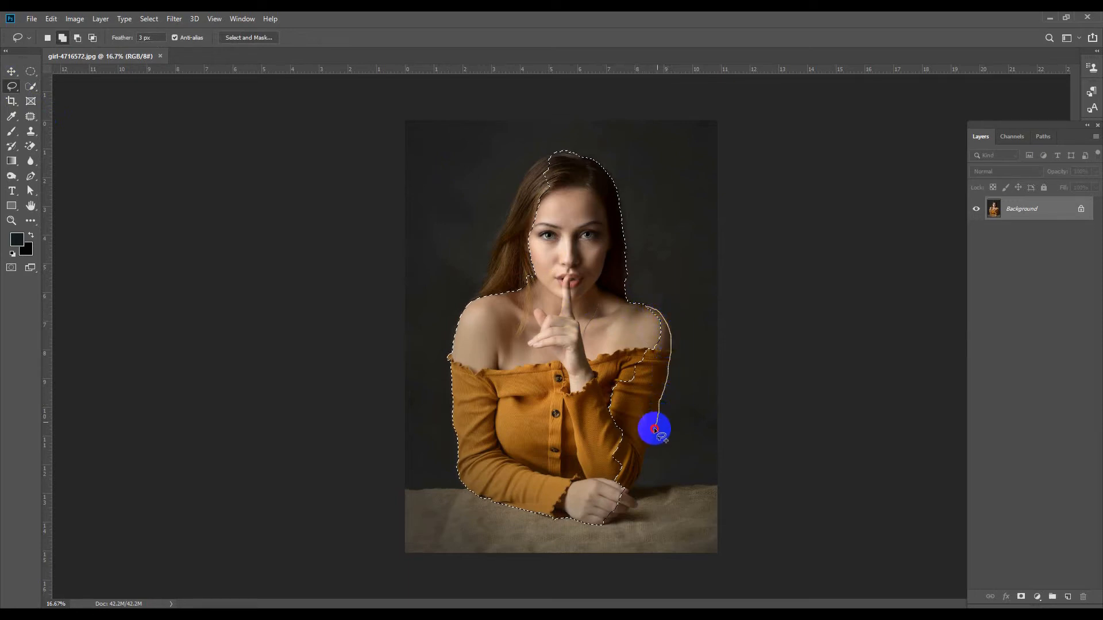
# Add the missing arm, hand, sleeve gap and hair areas to the selection with the Lasso tool until the whole woman is selected.
pyautogui.moveTo(638, 475); pyautogui.dragTo(629, 488)
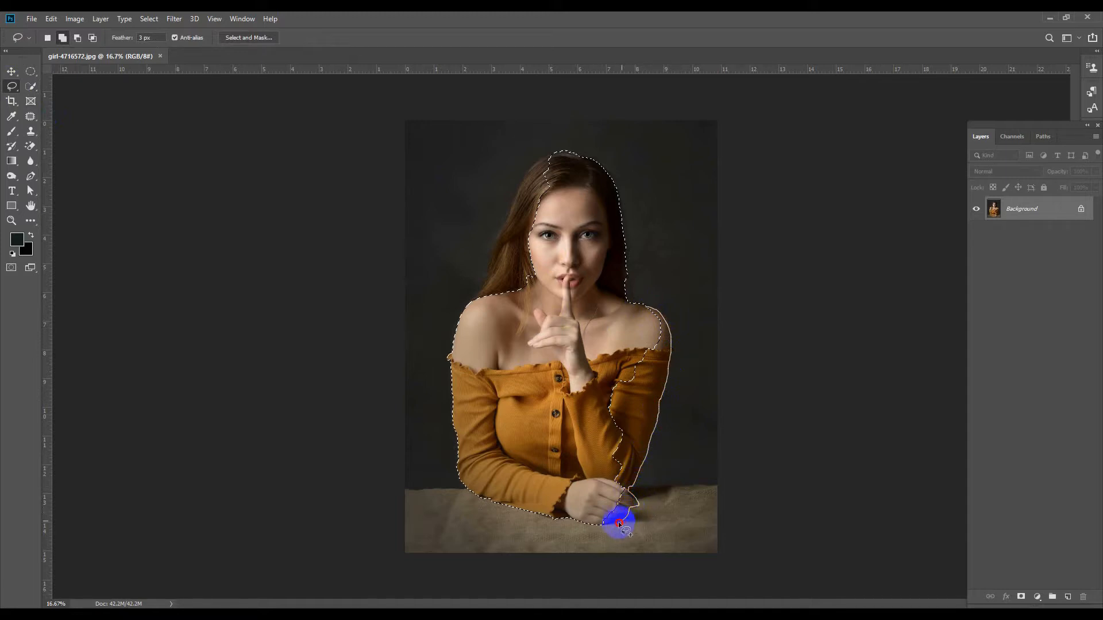
pyautogui.moveTo(600, 526); pyautogui.dragTo(591, 517)
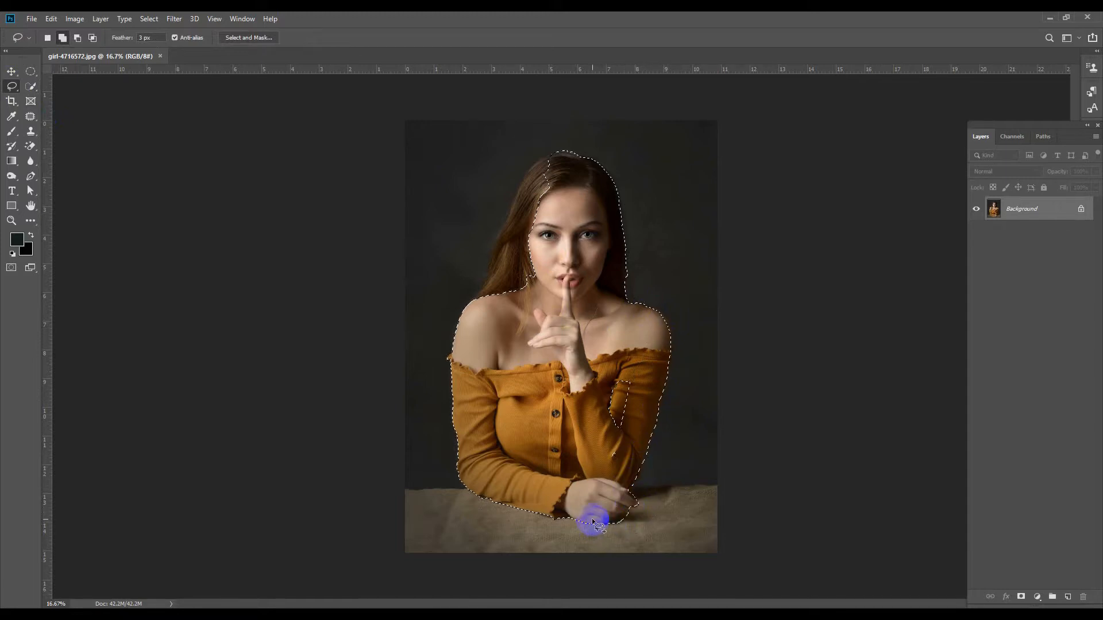
pyautogui.moveTo(635, 376)
pyautogui.mouseDown()
pyautogui.moveTo(631, 428)
pyautogui.moveTo(613, 451)
pyautogui.mouseUp()
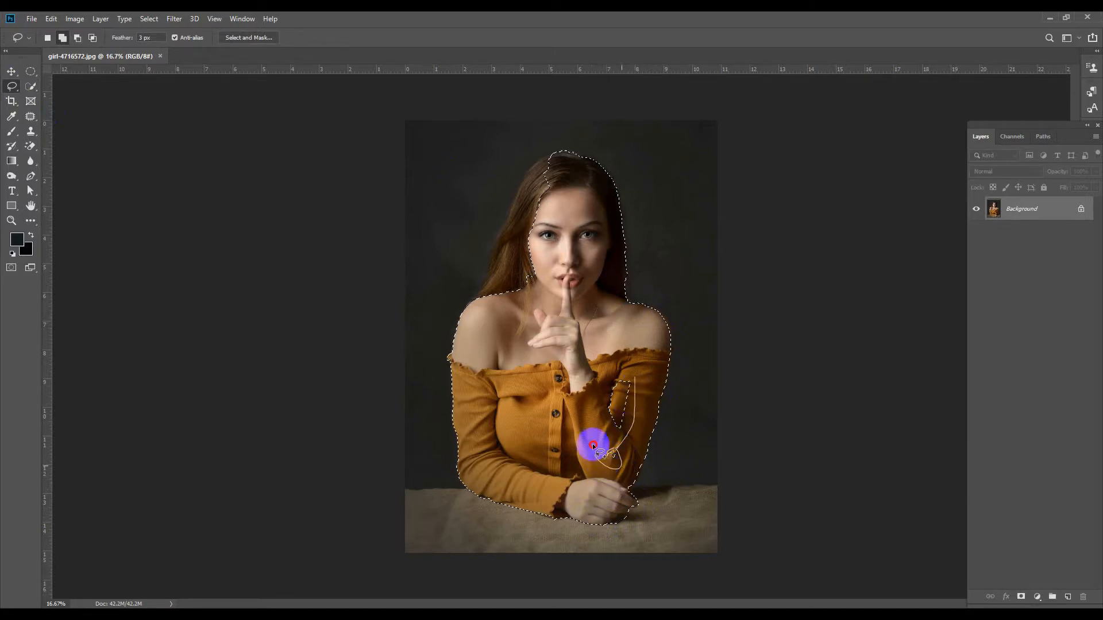
pyautogui.moveTo(633, 377); pyautogui.dragTo(632, 376)
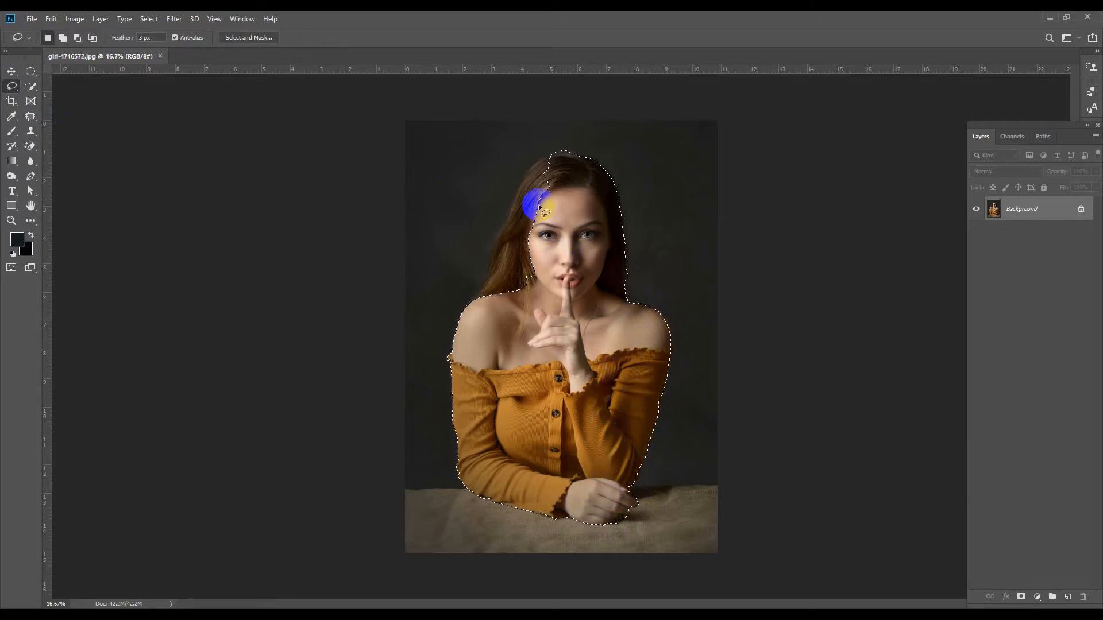
pyautogui.moveTo(552, 153); pyautogui.dragTo(515, 202)
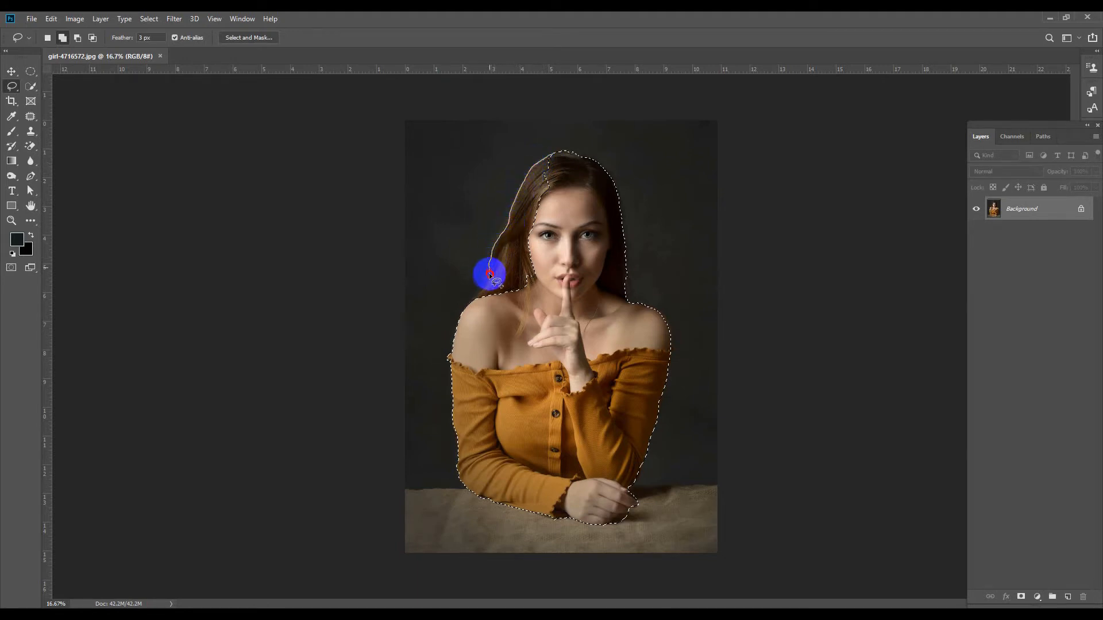
pyautogui.moveTo(489, 274)
pyautogui.mouseDown()
pyautogui.moveTo(468, 325)
pyautogui.moveTo(565, 321)
pyautogui.moveTo(576, 282)
pyautogui.moveTo(550, 156)
pyautogui.mouseUp()
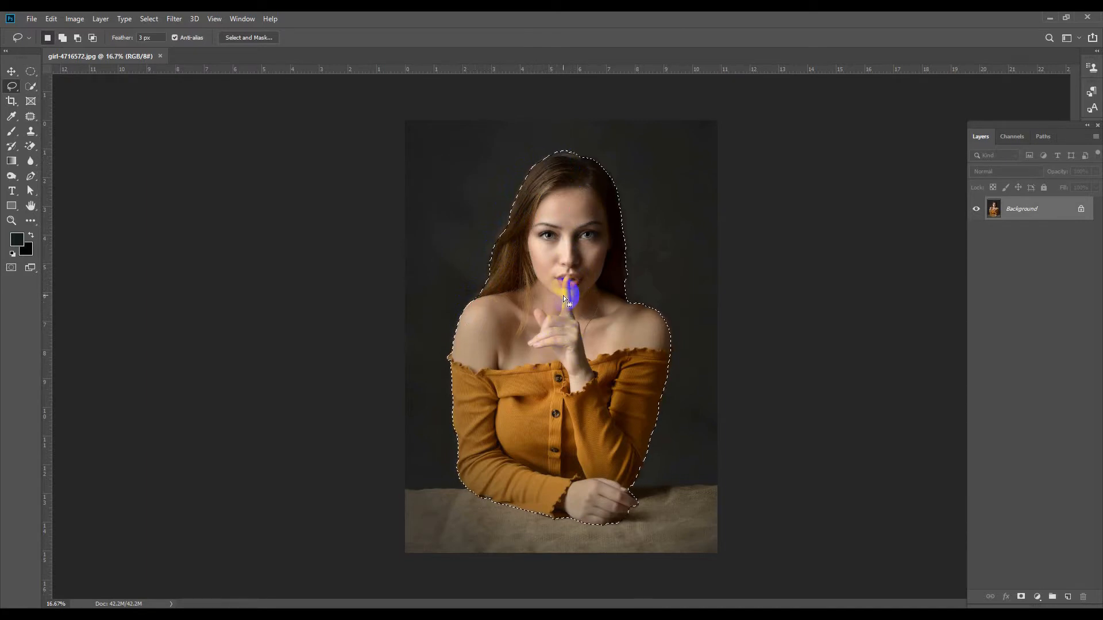
# In Select and Mask, show the masked areas as a red overlay at 55% opacity and refine the selection edges along the woman's arms and hand.
pyautogui.click(248, 37)
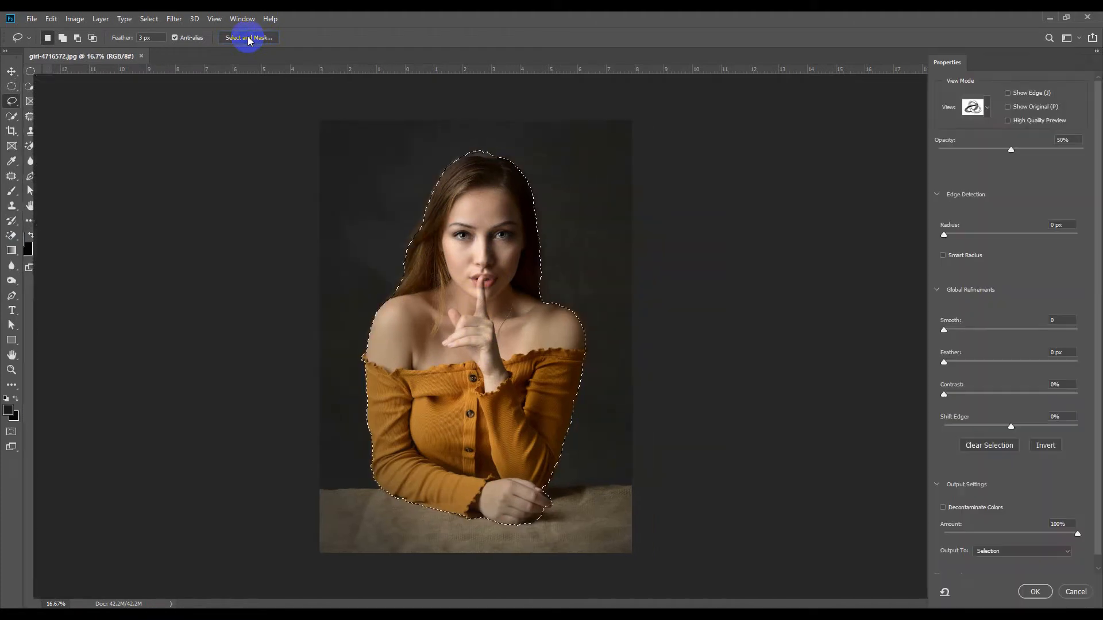
pyautogui.click(1073, 139)
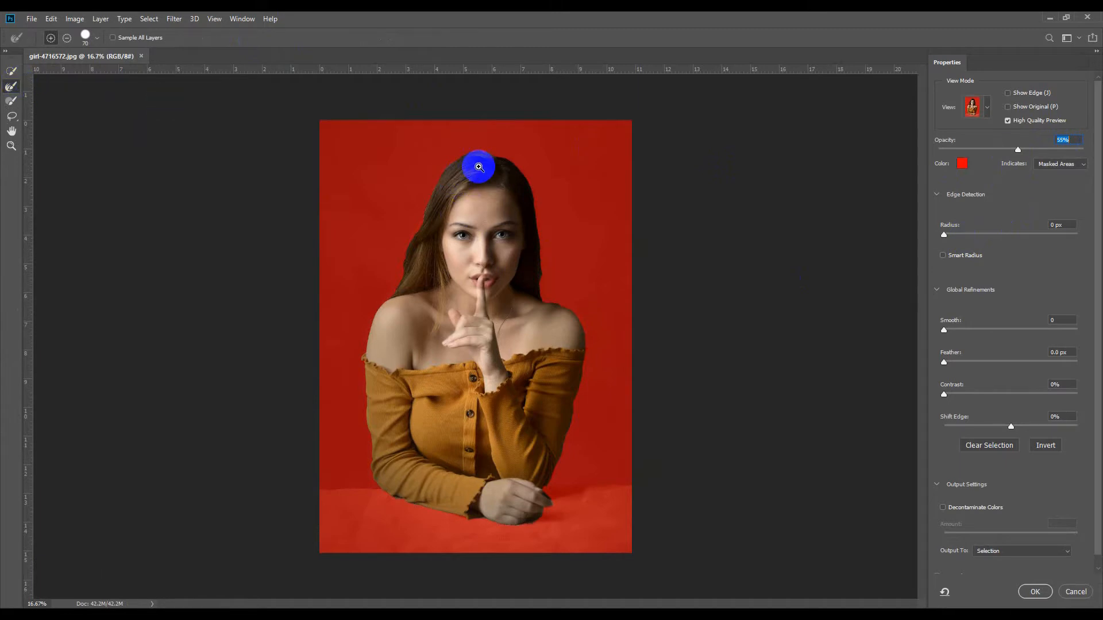
pyautogui.scroll(1, 479, 168)
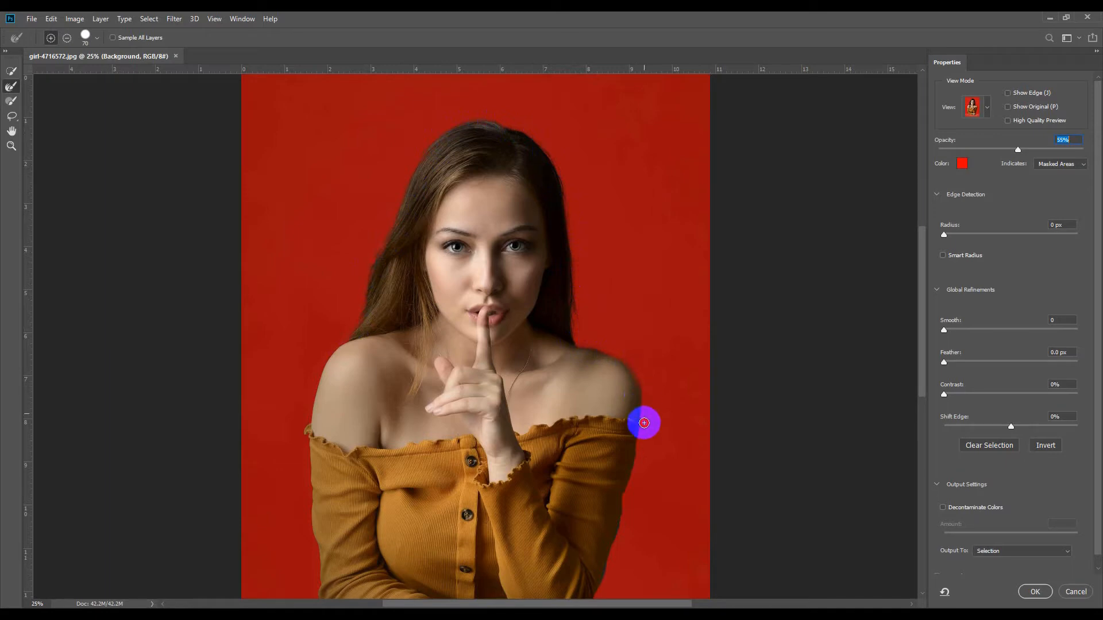
pyautogui.moveTo(644, 423); pyautogui.dragTo(636, 467)
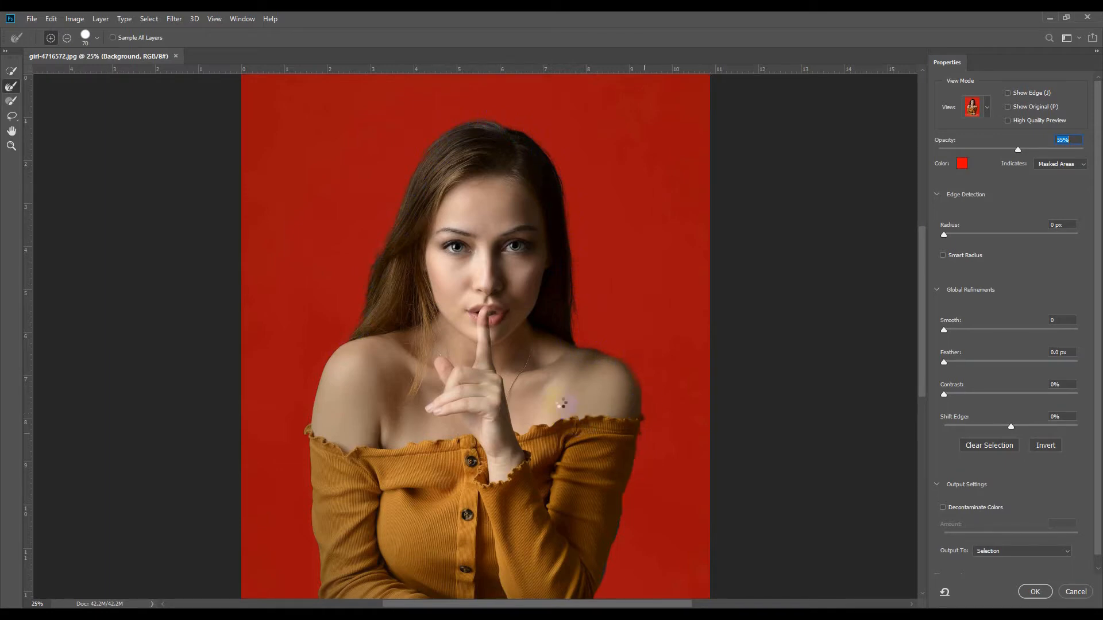
pyautogui.moveTo(561, 403); pyautogui.dragTo(491, 273)
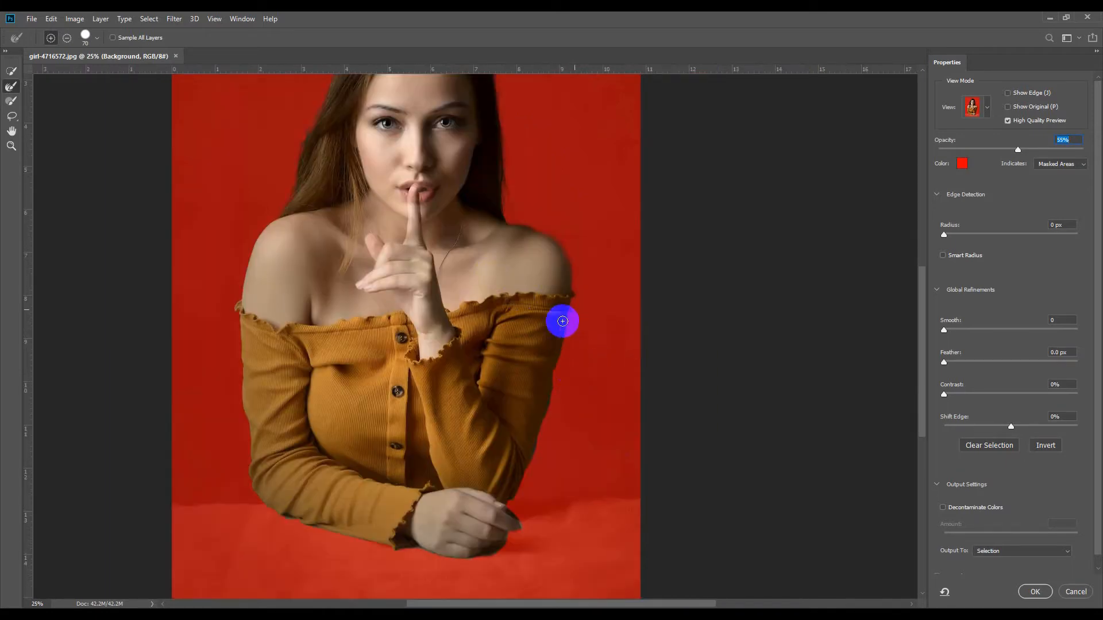
pyautogui.moveTo(571, 322); pyautogui.dragTo(509, 504)
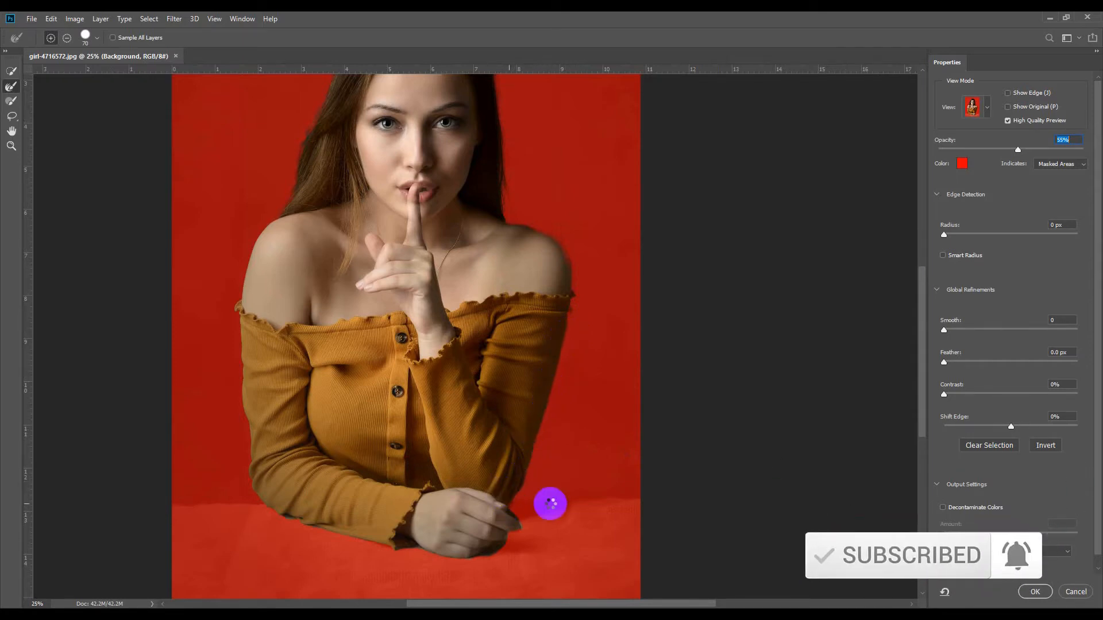
pyautogui.moveTo(506, 510)
pyautogui.mouseDown()
pyautogui.moveTo(518, 520)
pyautogui.moveTo(506, 543)
pyautogui.moveTo(456, 558)
pyautogui.moveTo(274, 513)
pyautogui.moveTo(253, 484)
pyautogui.moveTo(233, 283)
pyautogui.moveTo(273, 217)
pyautogui.moveTo(292, 238)
pyautogui.mouseUp()
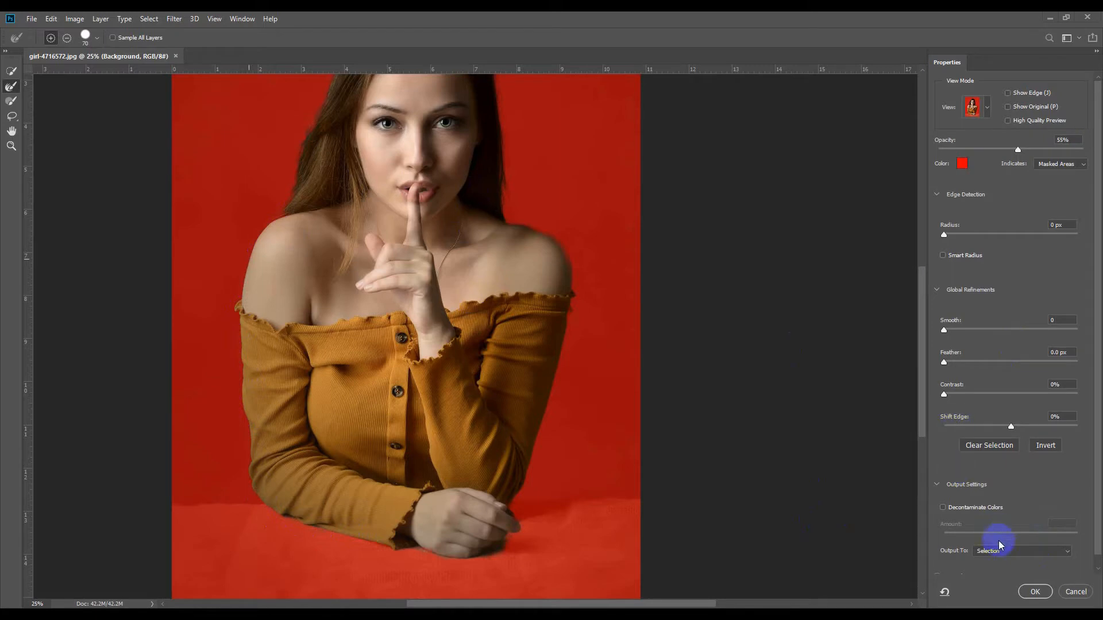
# Output the refined selection to a new layer.
pyautogui.click(979, 547)
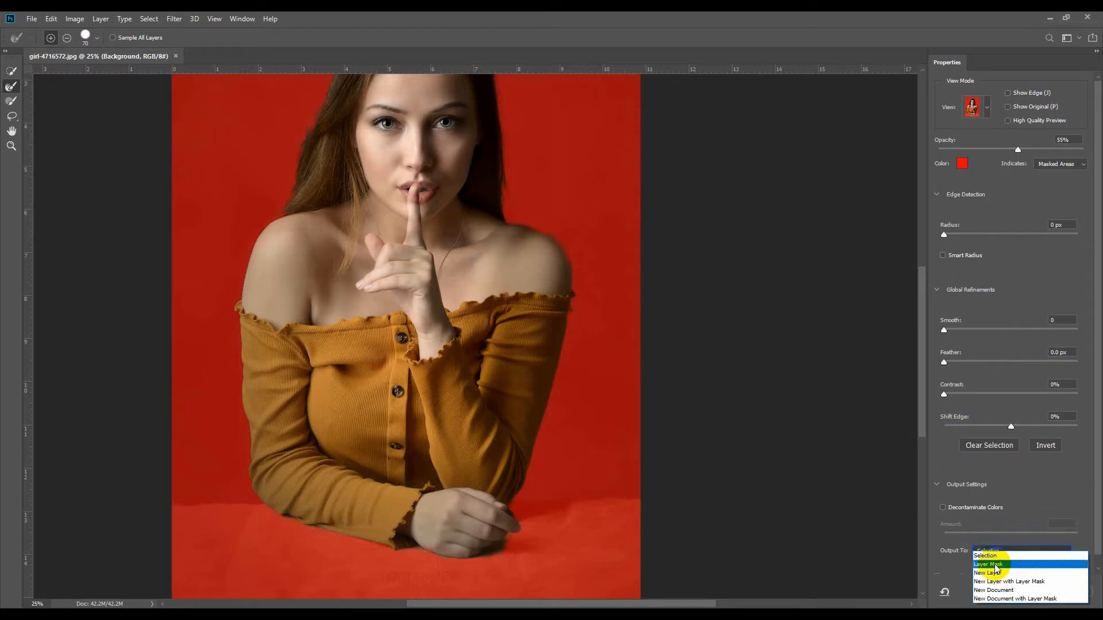
pyautogui.click(993, 574)
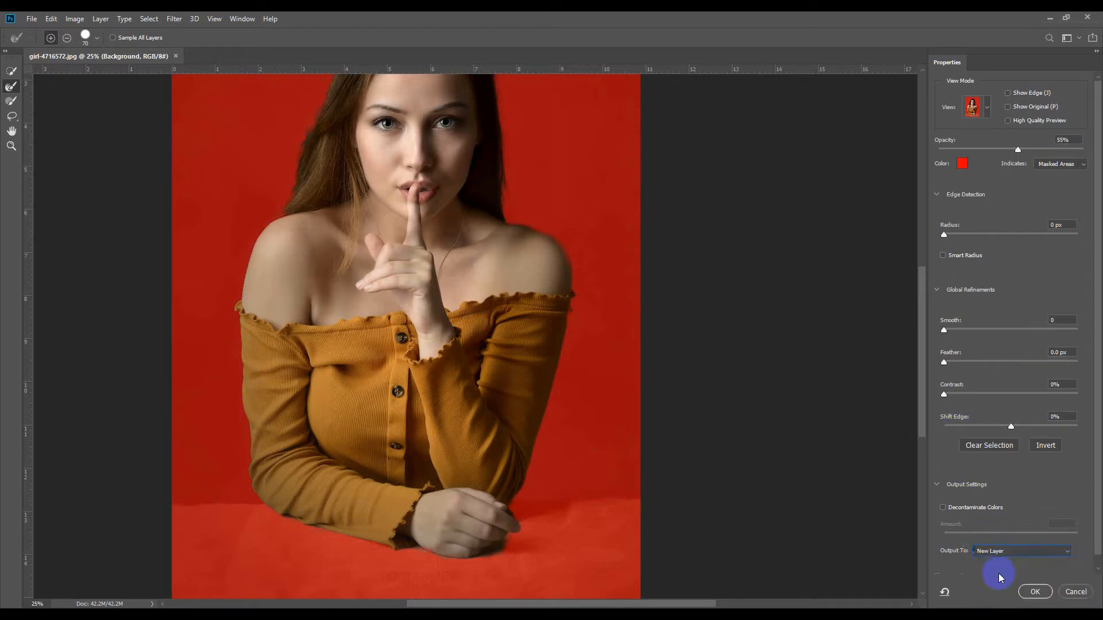
pyautogui.click(1035, 593)
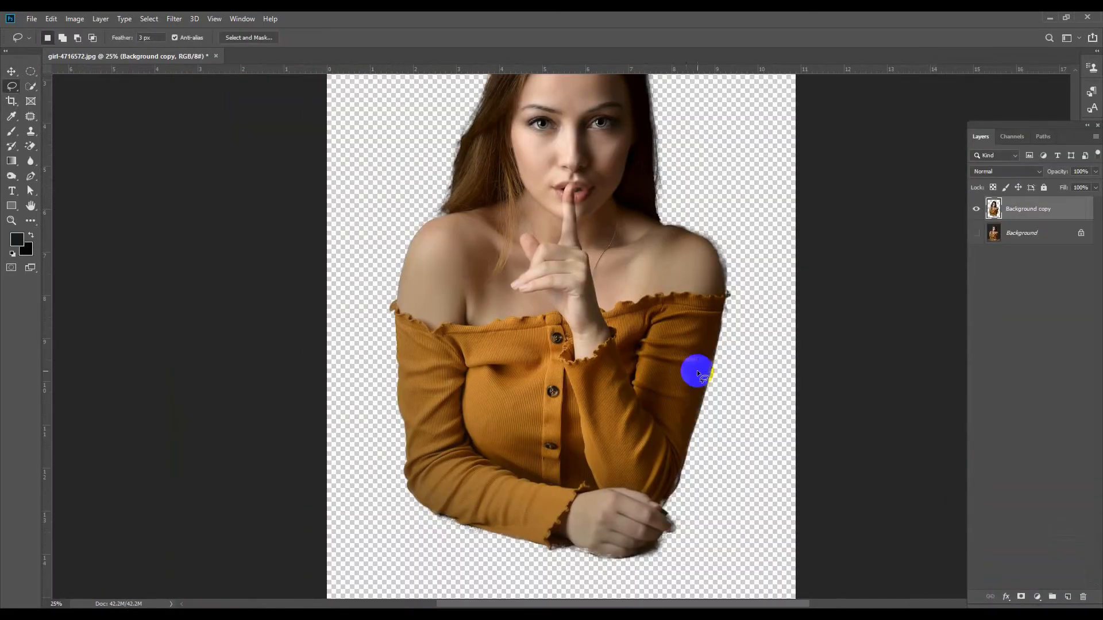
# Make the original Background layer visible again beneath the cutout.
pyautogui.click(976, 232)
pyautogui.scroll(4, 863, 357)
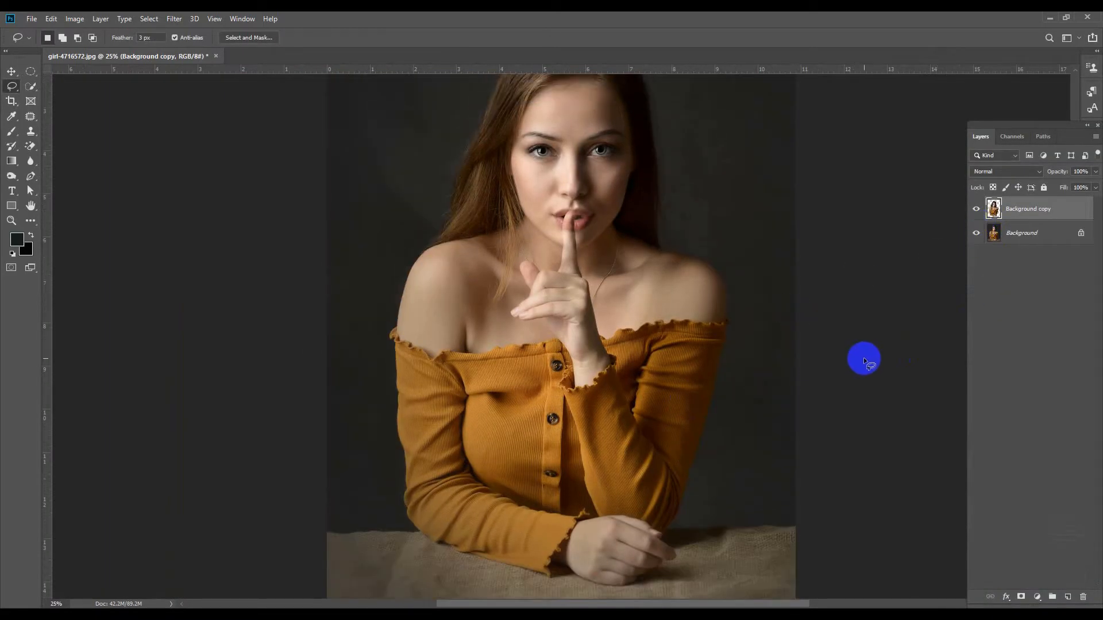
pyautogui.scroll(1, 866, 353)
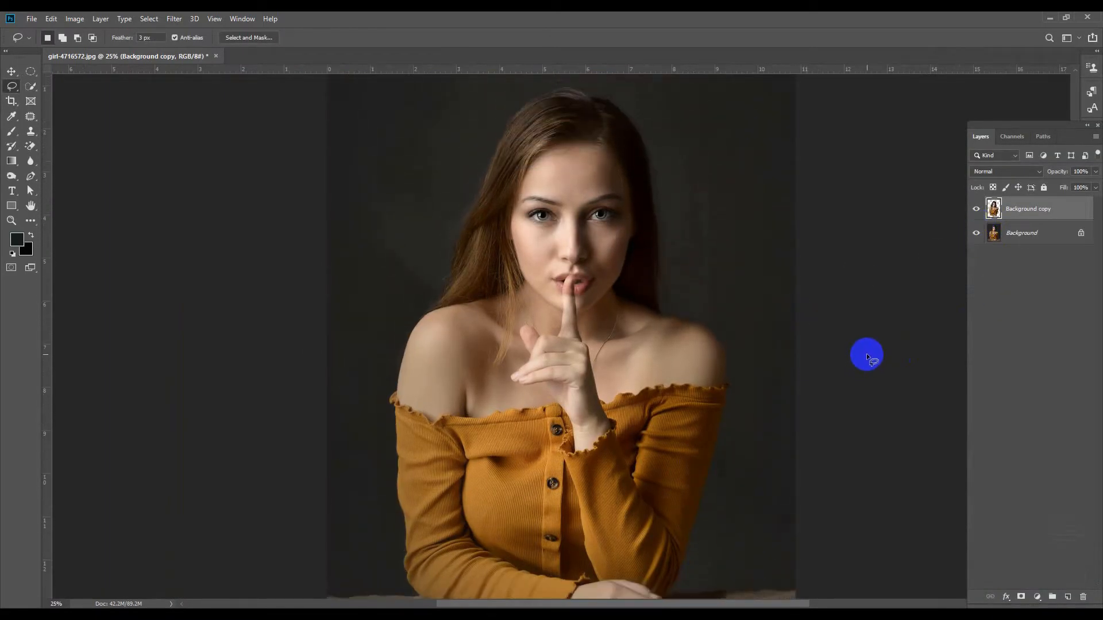
pyautogui.hotkey('ctrl', '-')
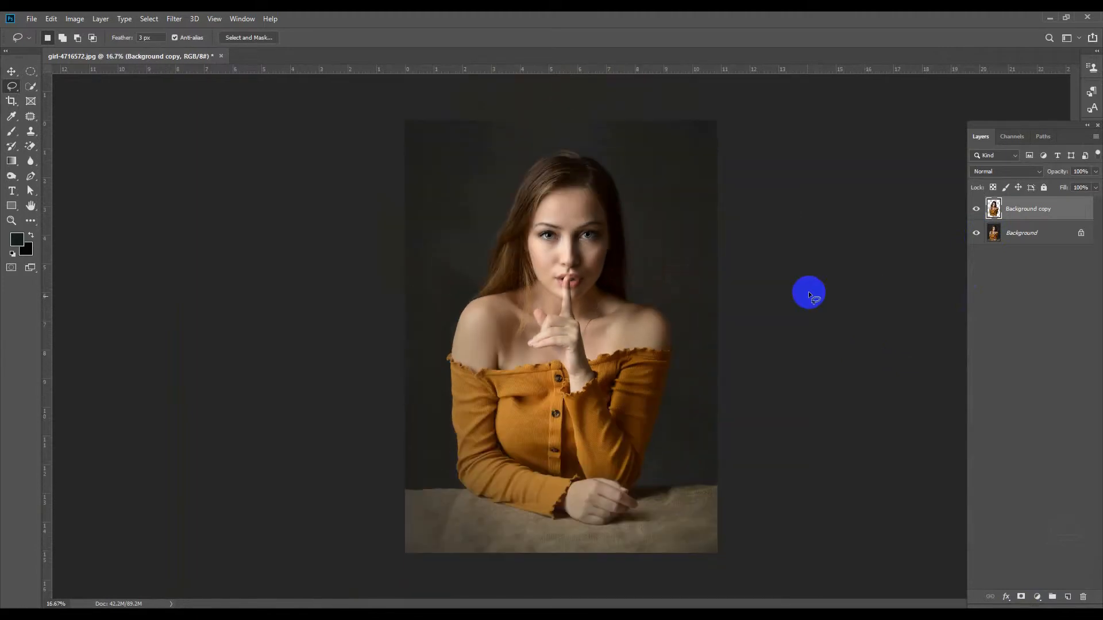
# Duplicate the Background layer and rename the duplicate to "layer 1".
pyautogui.click(990, 236)
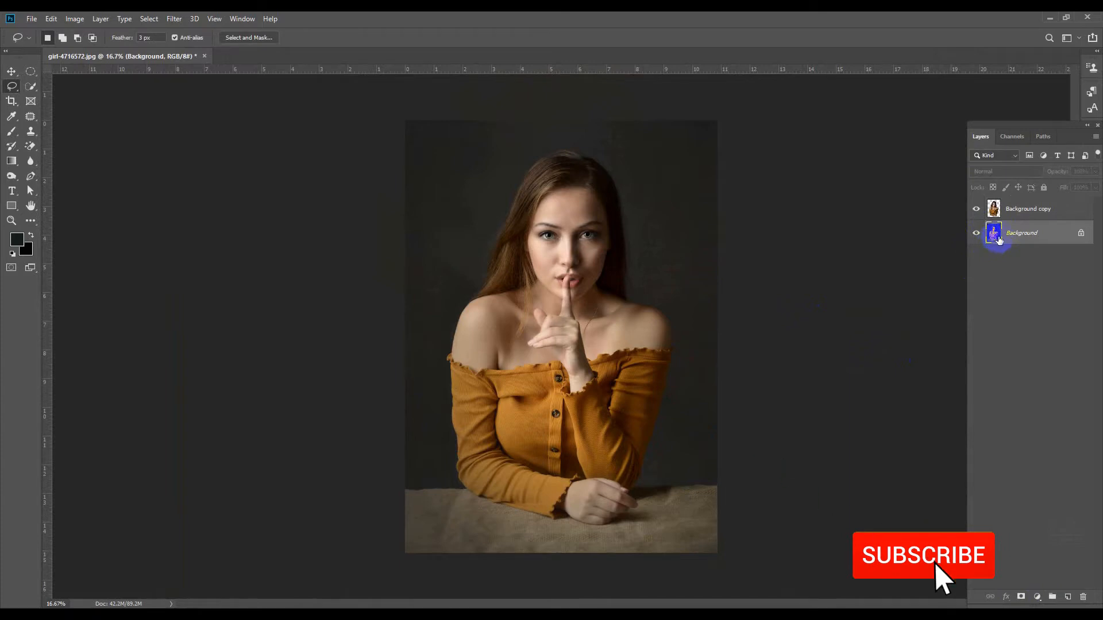
pyautogui.hotkey('ctrl', 'j')
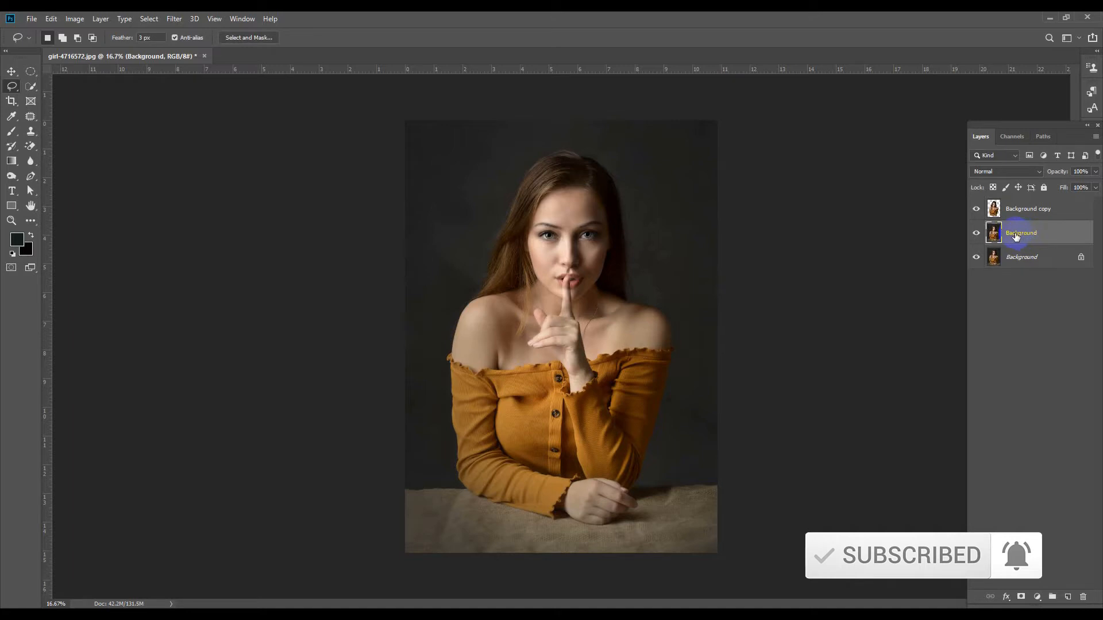
pyautogui.click(1015, 236)
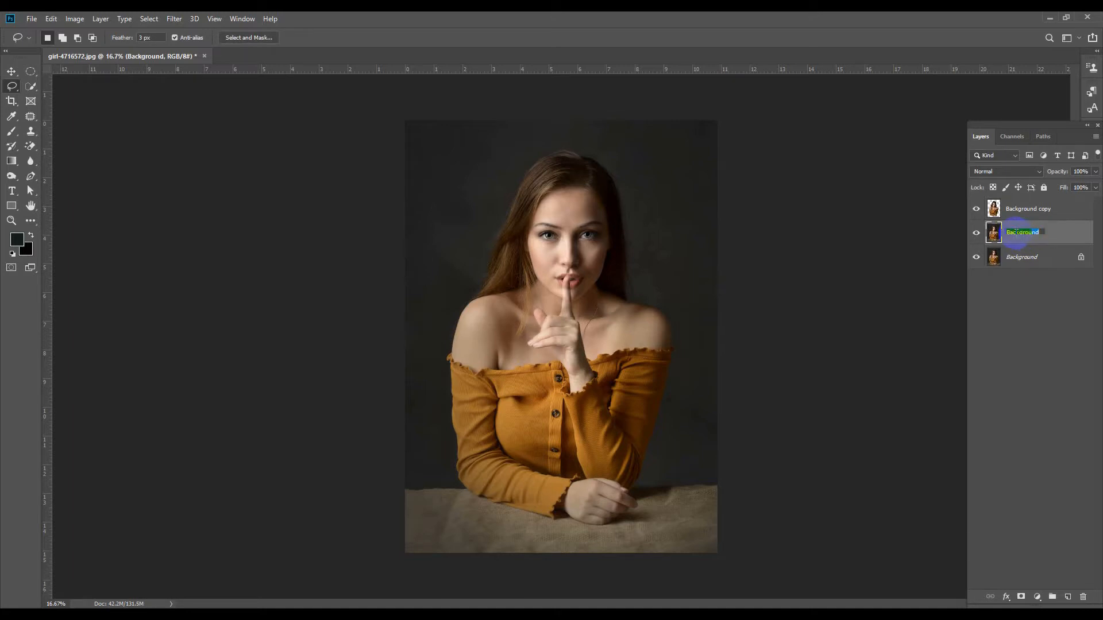
pyautogui.press('Return')
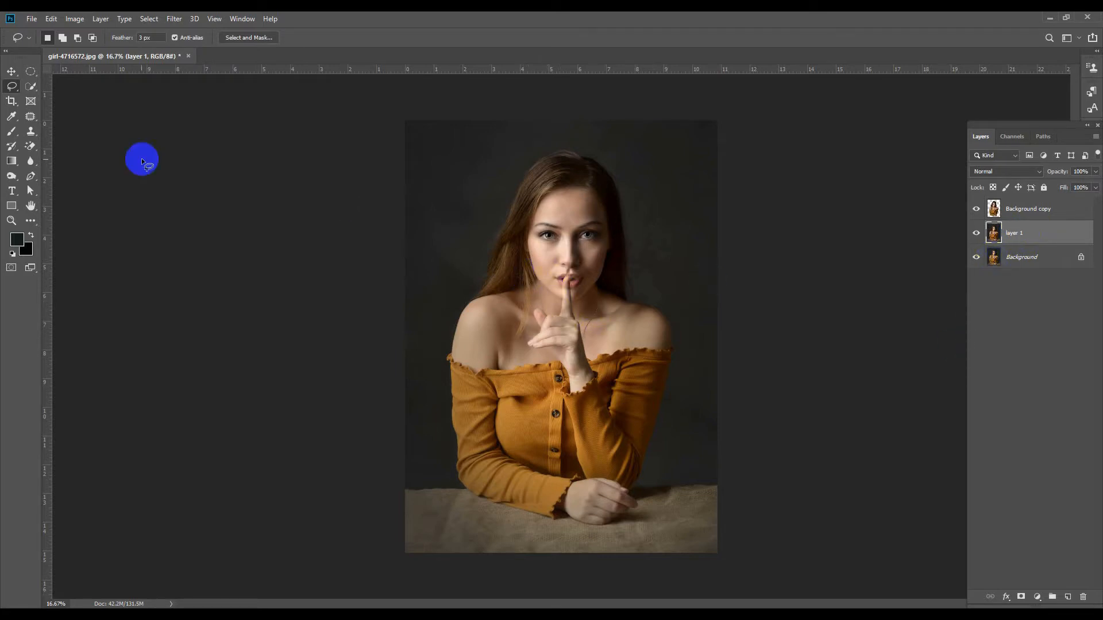
# Roughly select the whole woman on layer 1 with the Quick Selection tool, adding her hair, shoulder and hand with the Lasso.
pyautogui.click(30, 86)
pyautogui.moveTo(560, 178)
pyautogui.mouseDown()
pyautogui.moveTo(536, 169)
pyautogui.moveTo(570, 170)
pyautogui.moveTo(605, 206)
pyautogui.moveTo(590, 285)
pyautogui.moveTo(545, 380)
pyautogui.moveTo(522, 310)
pyautogui.moveTo(491, 395)
pyautogui.moveTo(494, 473)
pyautogui.moveTo(610, 488)
pyautogui.moveTo(640, 352)
pyautogui.mouseUp()
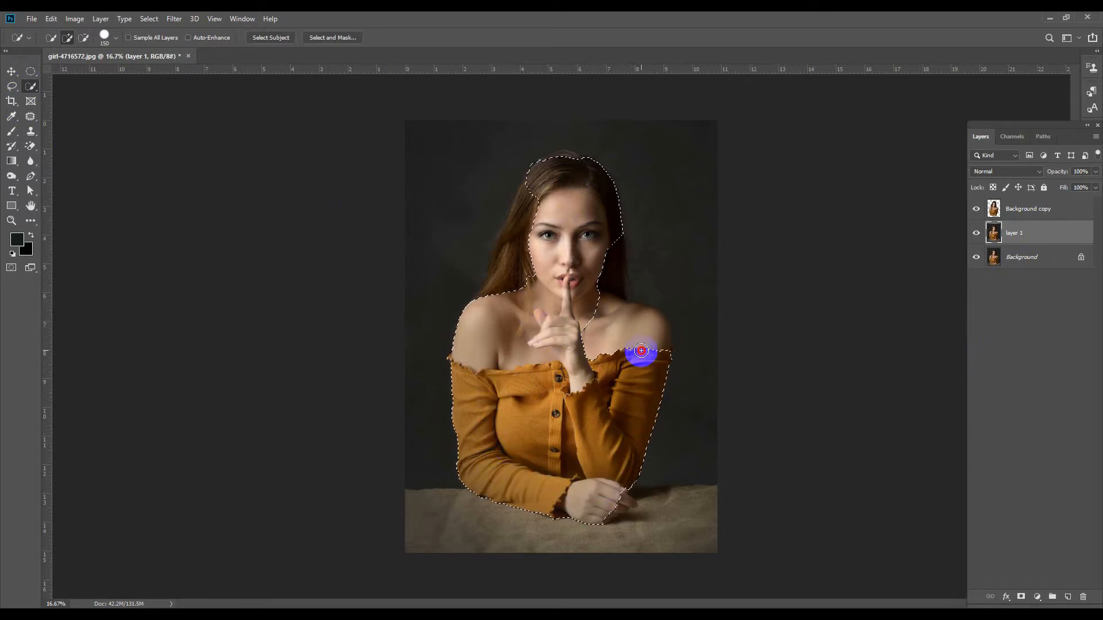
pyautogui.moveTo(582, 296); pyautogui.dragTo(509, 276)
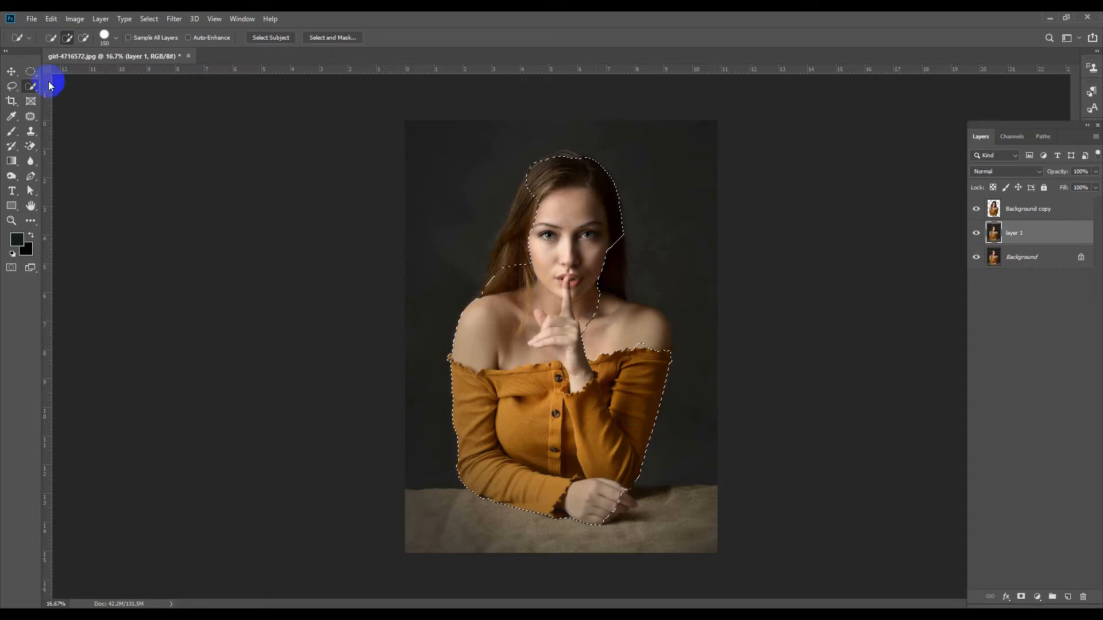
pyautogui.click(12, 87)
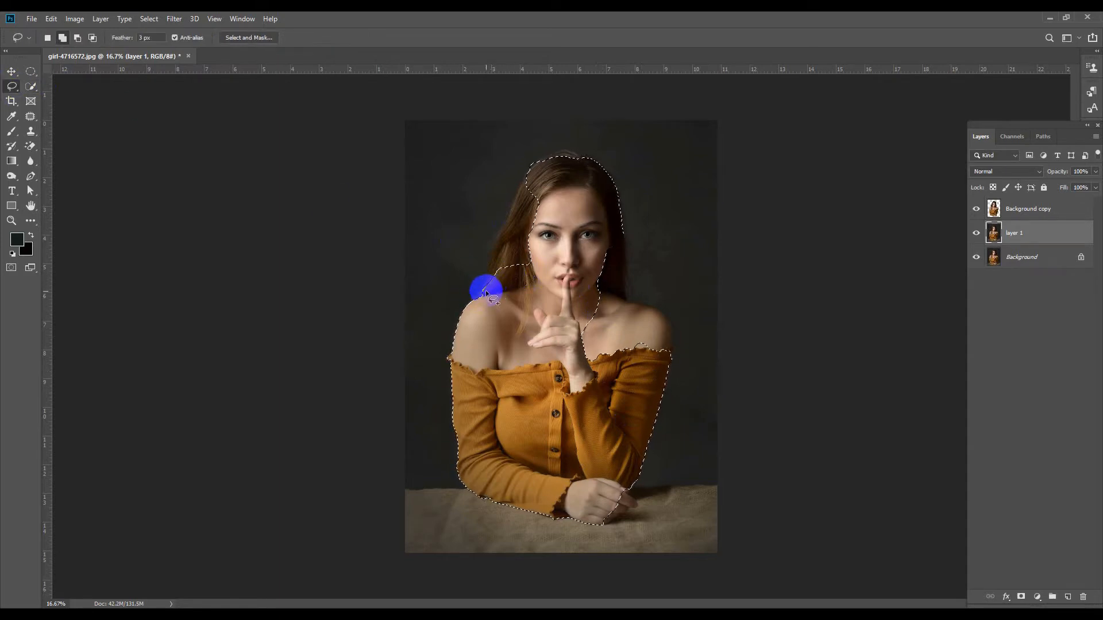
pyautogui.moveTo(481, 293)
pyautogui.mouseDown()
pyautogui.moveTo(526, 171)
pyautogui.moveTo(541, 156)
pyautogui.moveTo(575, 153)
pyautogui.moveTo(602, 204)
pyautogui.moveTo(606, 185)
pyautogui.moveTo(621, 209)
pyautogui.moveTo(641, 276)
pyautogui.mouseUp()
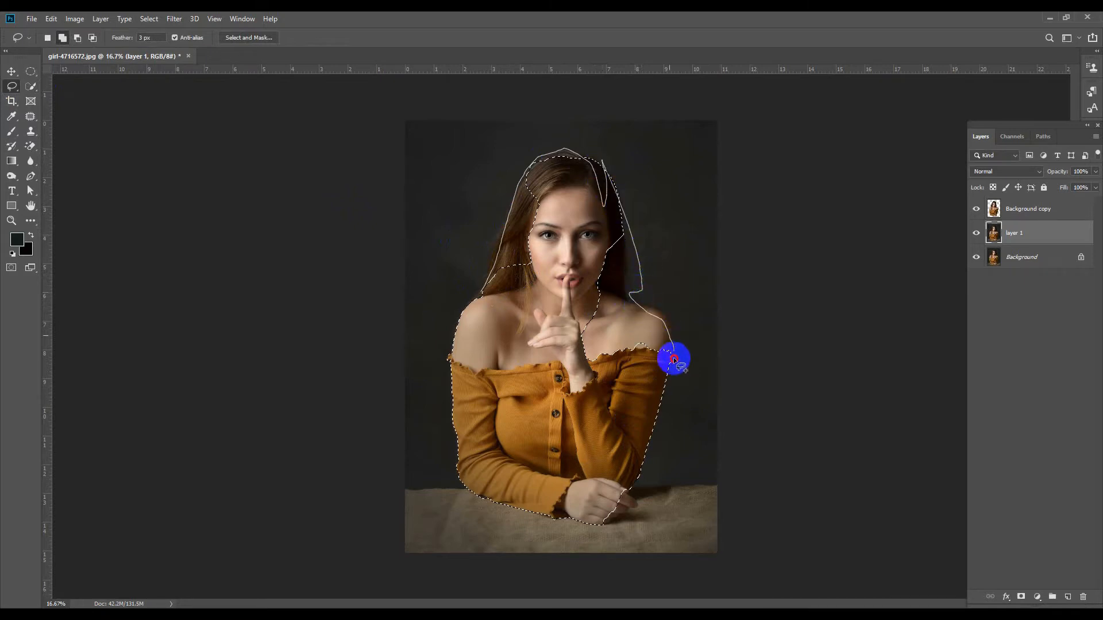
pyautogui.moveTo(673, 359); pyautogui.dragTo(662, 357)
pyautogui.moveTo(640, 291)
pyautogui.mouseDown()
pyautogui.moveTo(671, 322)
pyautogui.moveTo(549, 386)
pyautogui.moveTo(622, 299)
pyautogui.mouseUp()
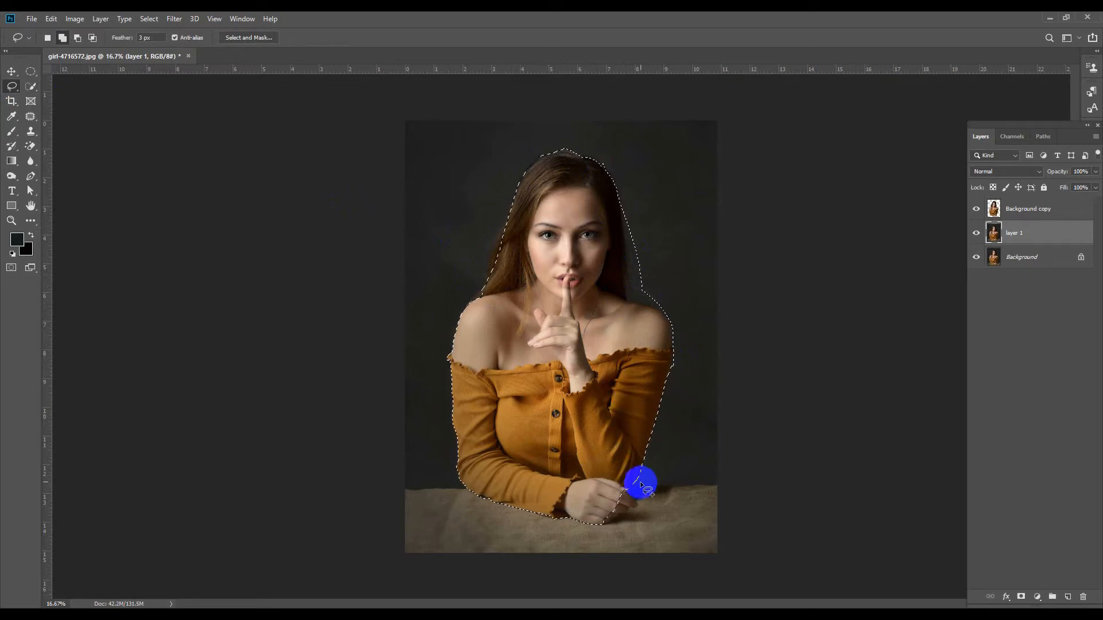
pyautogui.moveTo(586, 538); pyautogui.dragTo(628, 459)
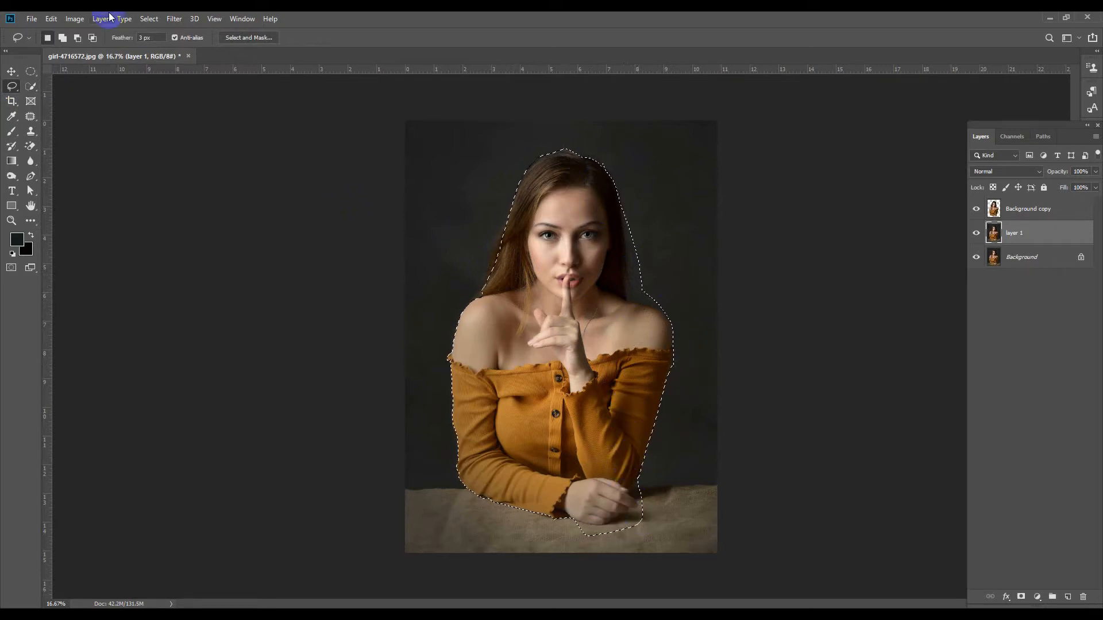
# Expand the selection around the woman by 30 pixels.
pyautogui.click(123, 20)
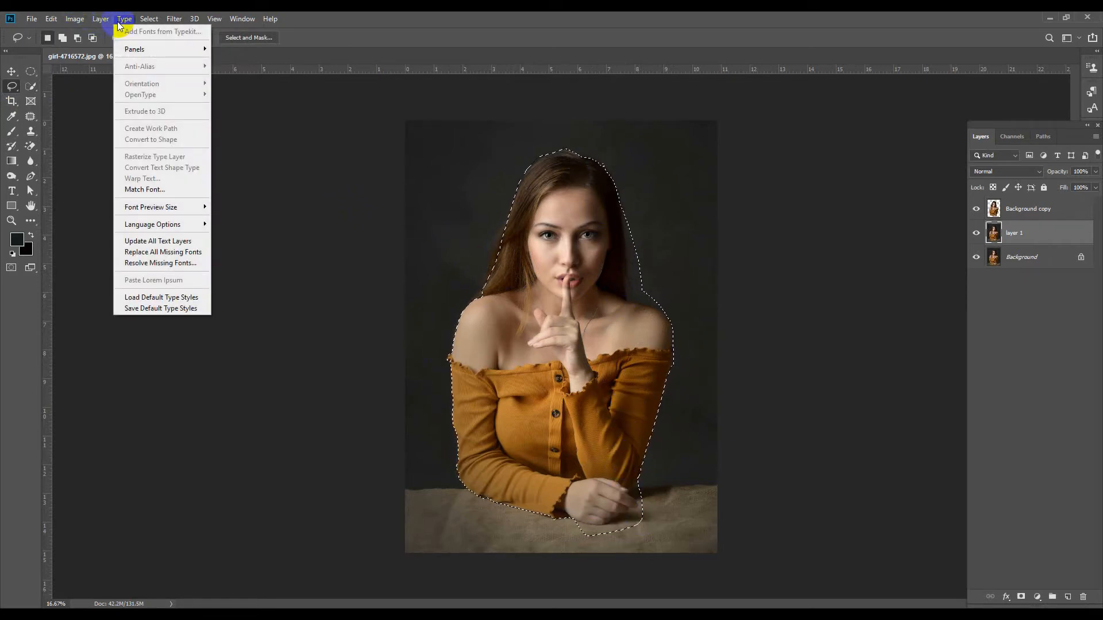
pyautogui.moveTo(150, 22)
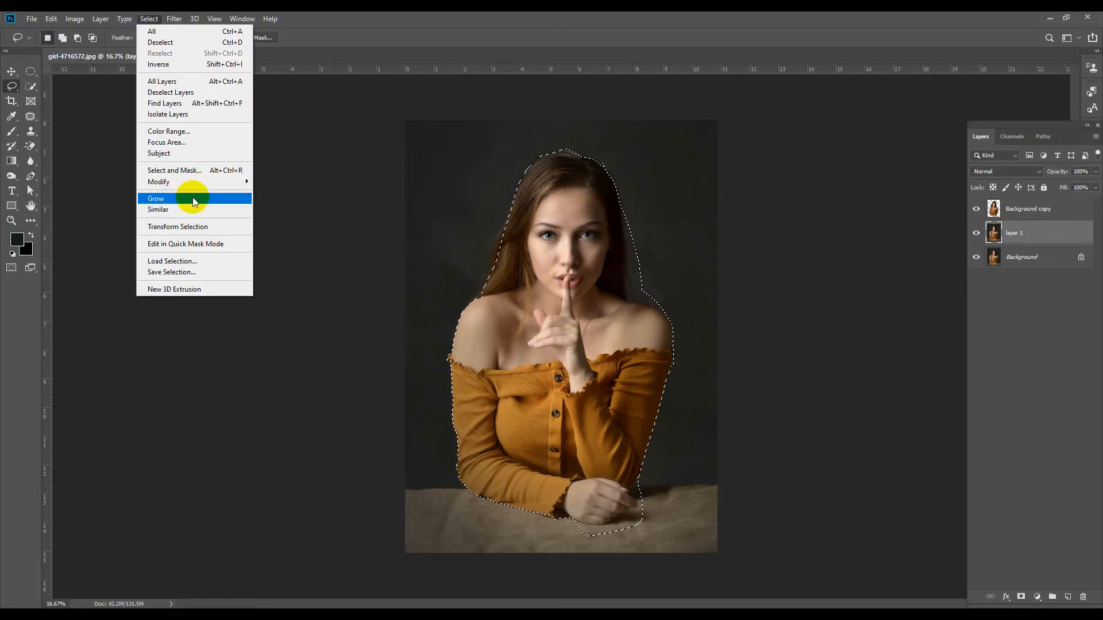
pyautogui.moveTo(189, 182)
pyautogui.click(292, 204)
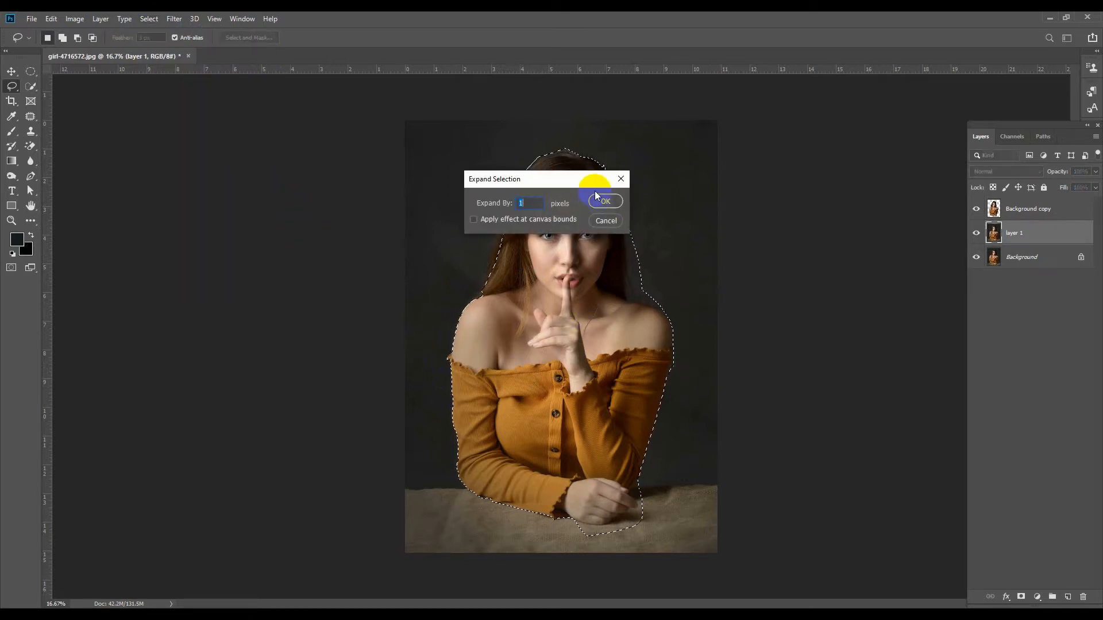
pyautogui.write('30')
pyautogui.click(605, 201)
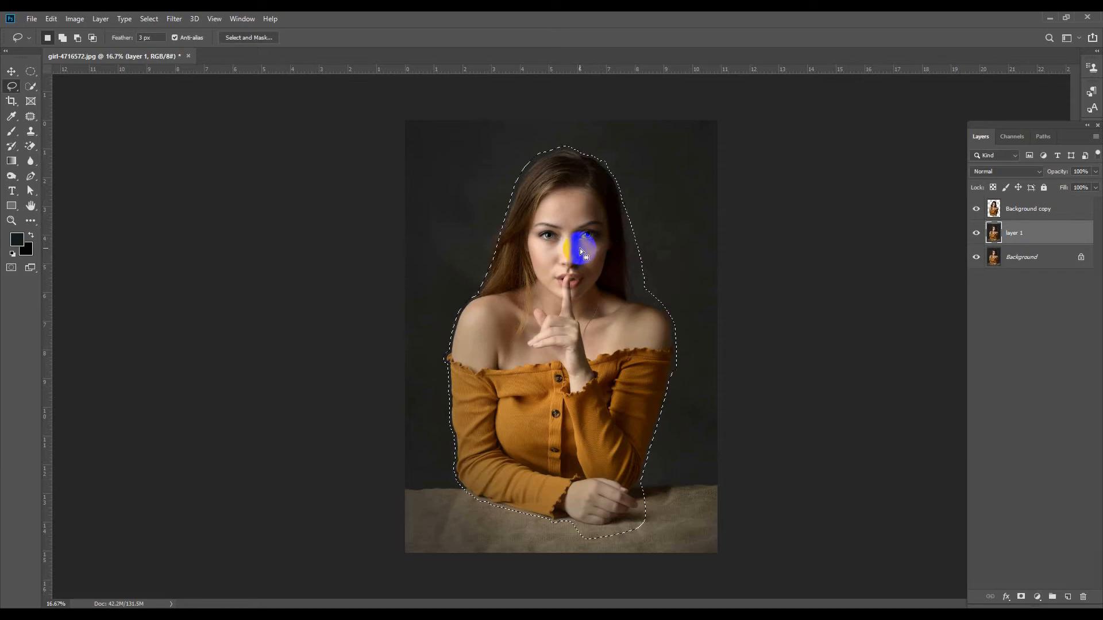
# Fill the selected outline of the woman on layer 1 with Content-Aware contents, Normal mode and 100% opacity.
pyautogui.click(73, 20)
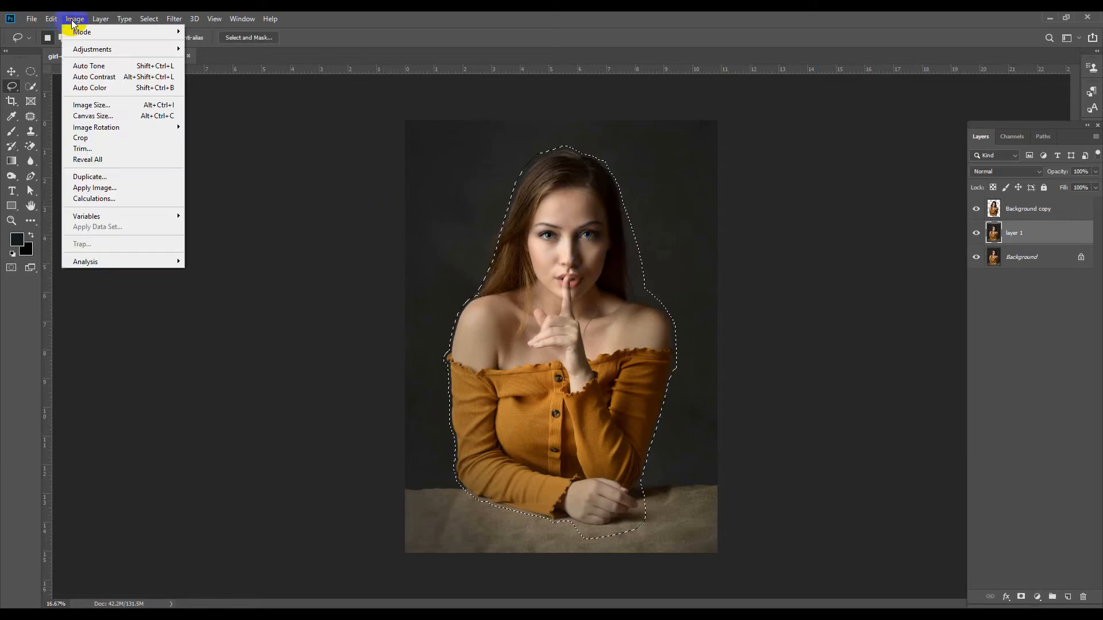
pyautogui.moveTo(51, 19)
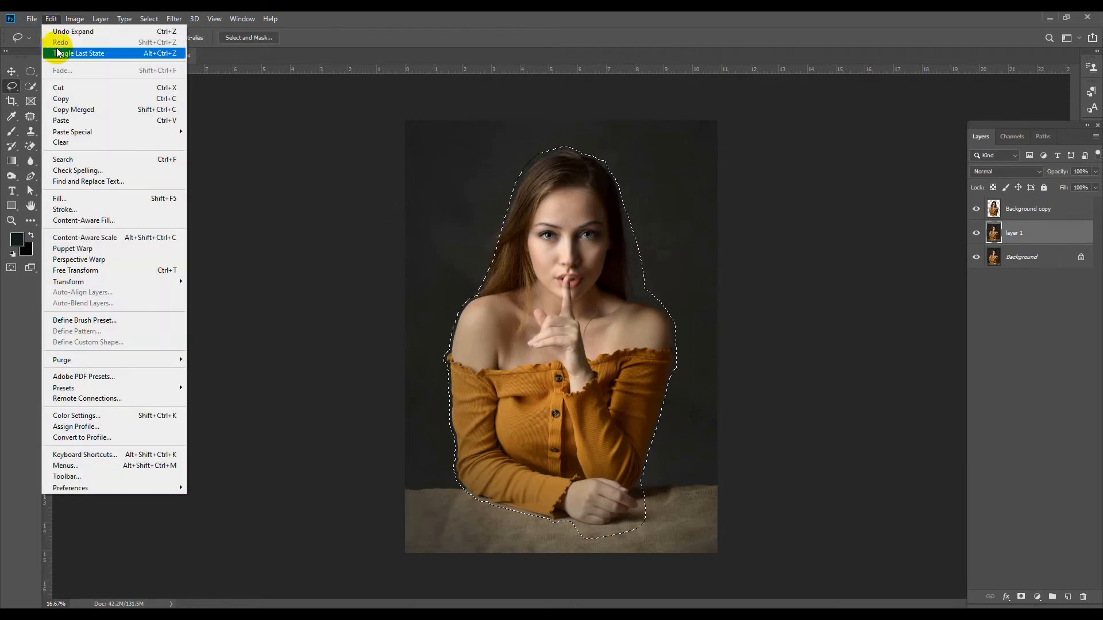
pyautogui.click(87, 199)
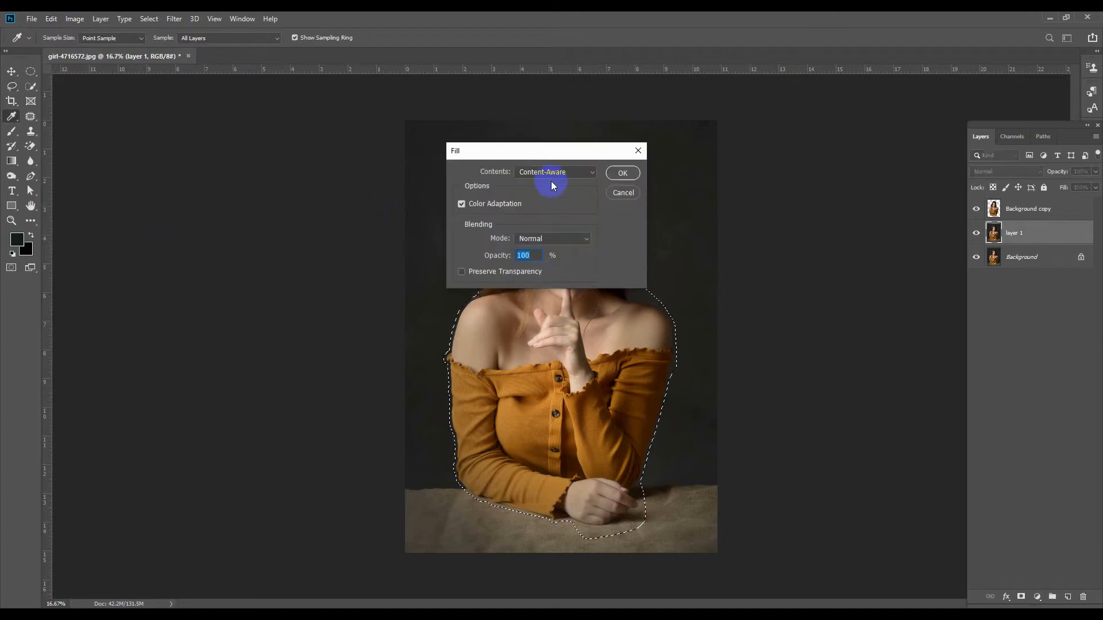
pyautogui.click(553, 172)
pyautogui.click(552, 153)
pyautogui.moveTo(553, 153); pyautogui.dragTo(818, 304)
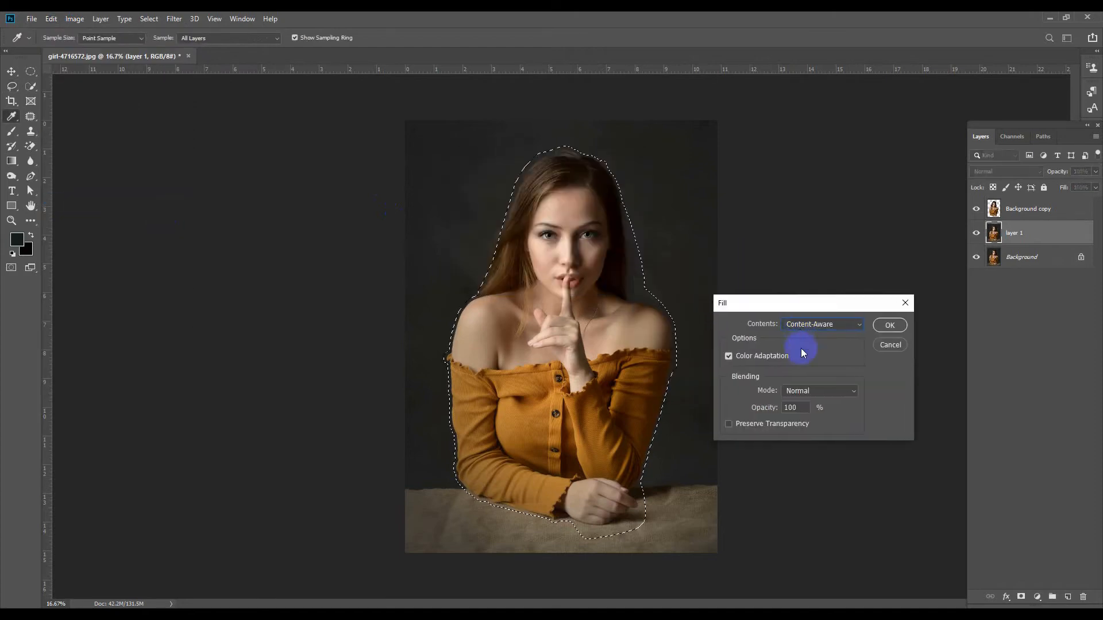
pyautogui.click(888, 325)
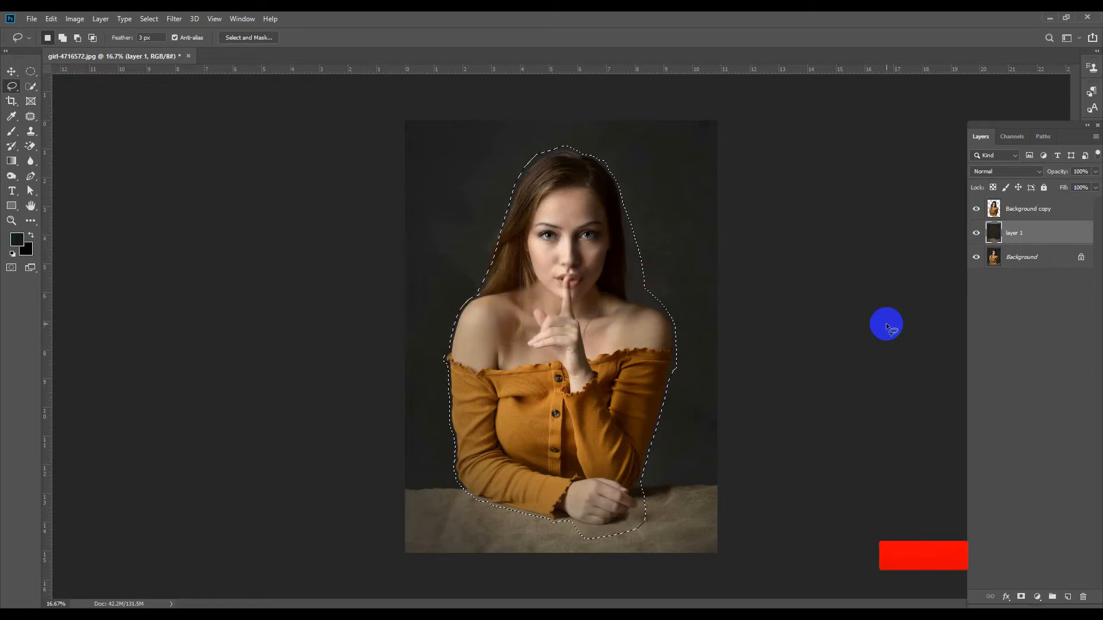
# Hide the Background layer, check the filled layer 1 without the cutout above it, and clear the selection.
pyautogui.click(976, 261)
pyautogui.click(976, 209)
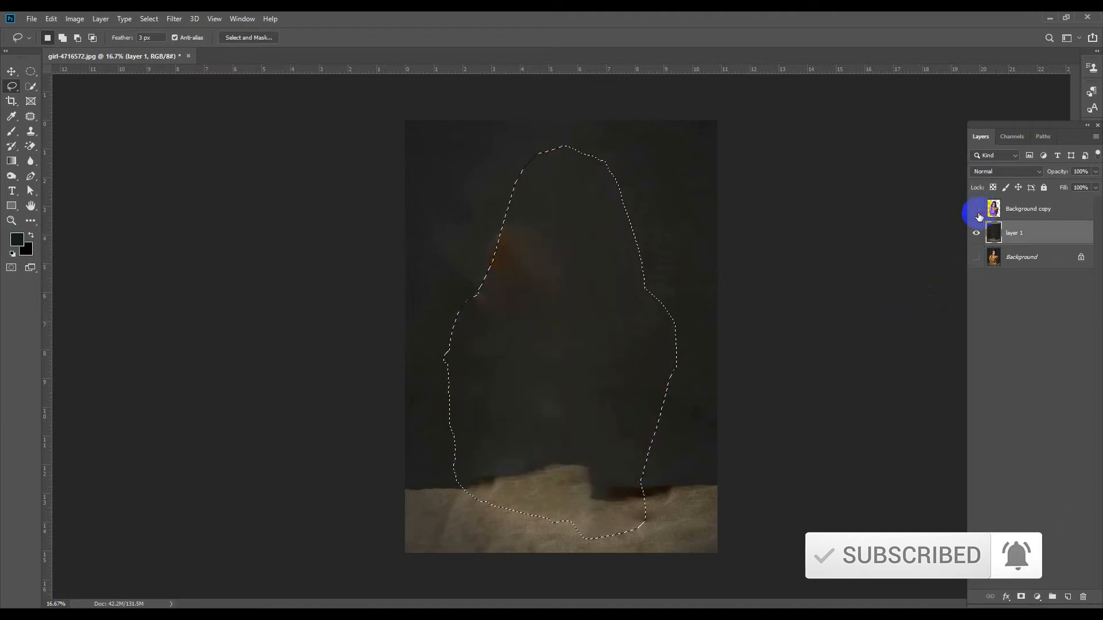
pyautogui.click(444, 182)
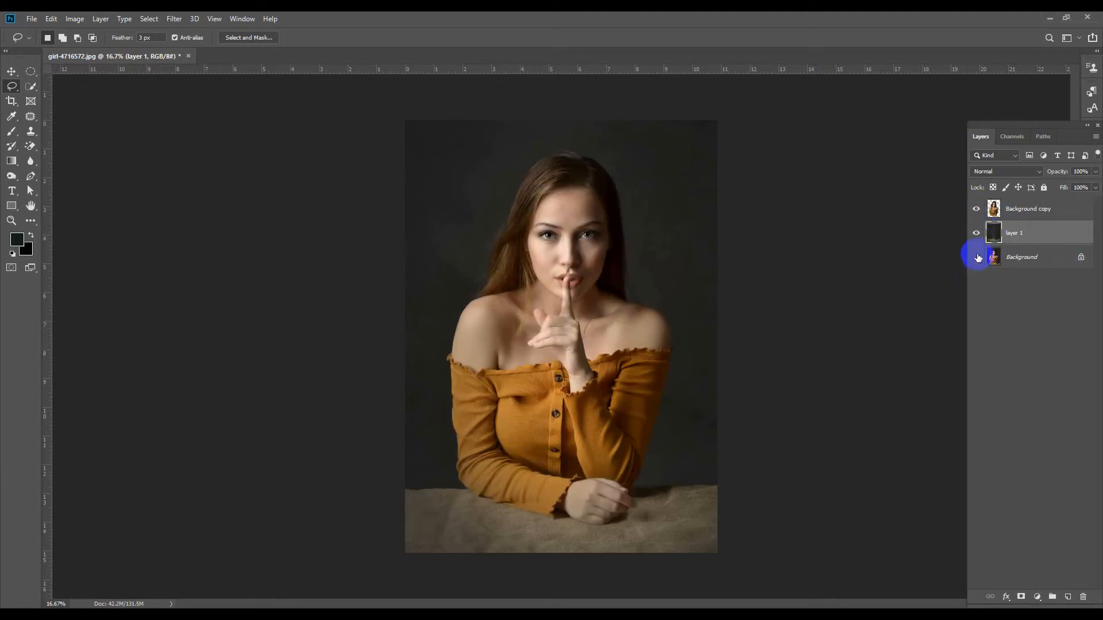
# Shift the midtones of layer 1 towards blue using Color Balance levels of +9, +8 and +22.
pyautogui.click(1020, 259)
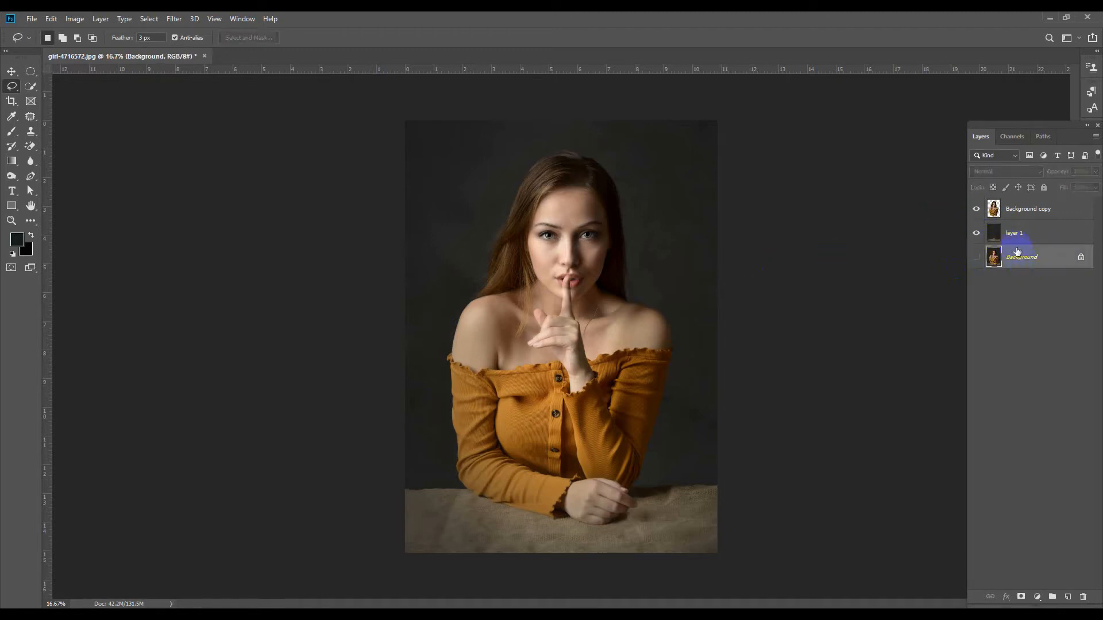
pyautogui.click(1015, 235)
pyautogui.hotkey('ctrl', 'b')
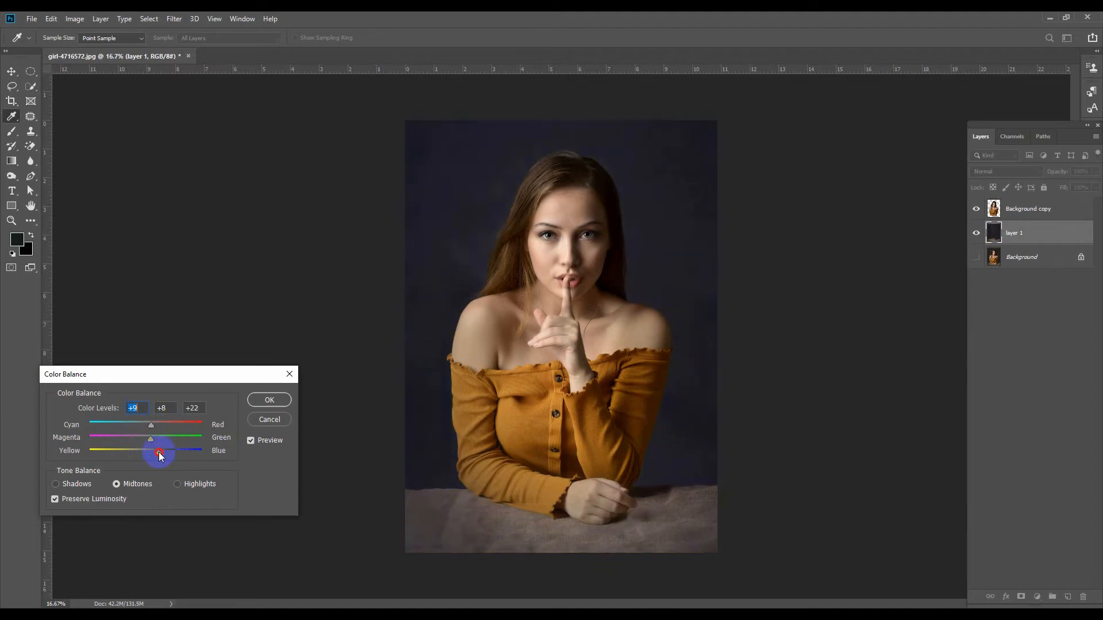
pyautogui.moveTo(159, 453); pyautogui.dragTo(159, 453)
pyautogui.click(257, 402)
pyautogui.press('l')
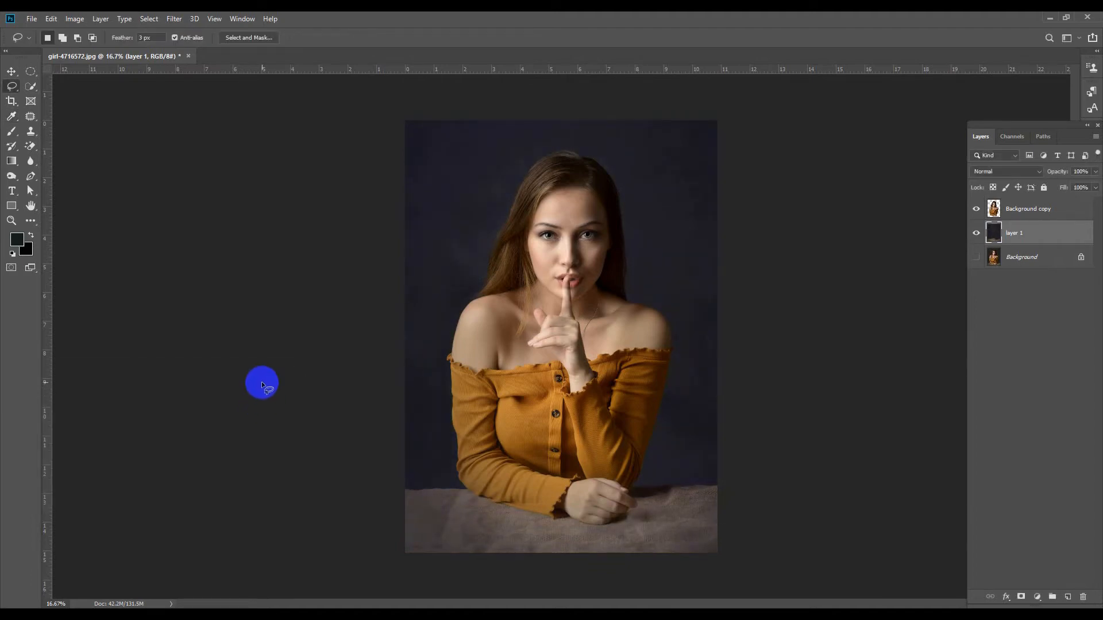
# Brighten the woman's cutout on the Background copy layer slightly with Curves, raising input 116 to output 122.
pyautogui.click(1004, 213)
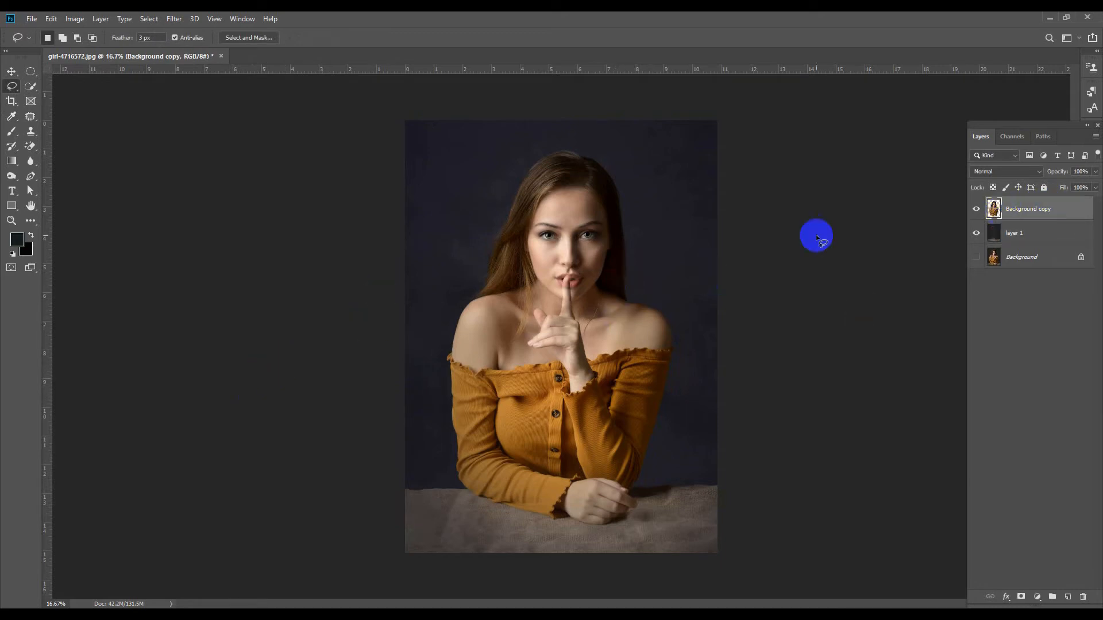
pyautogui.click(16, 73)
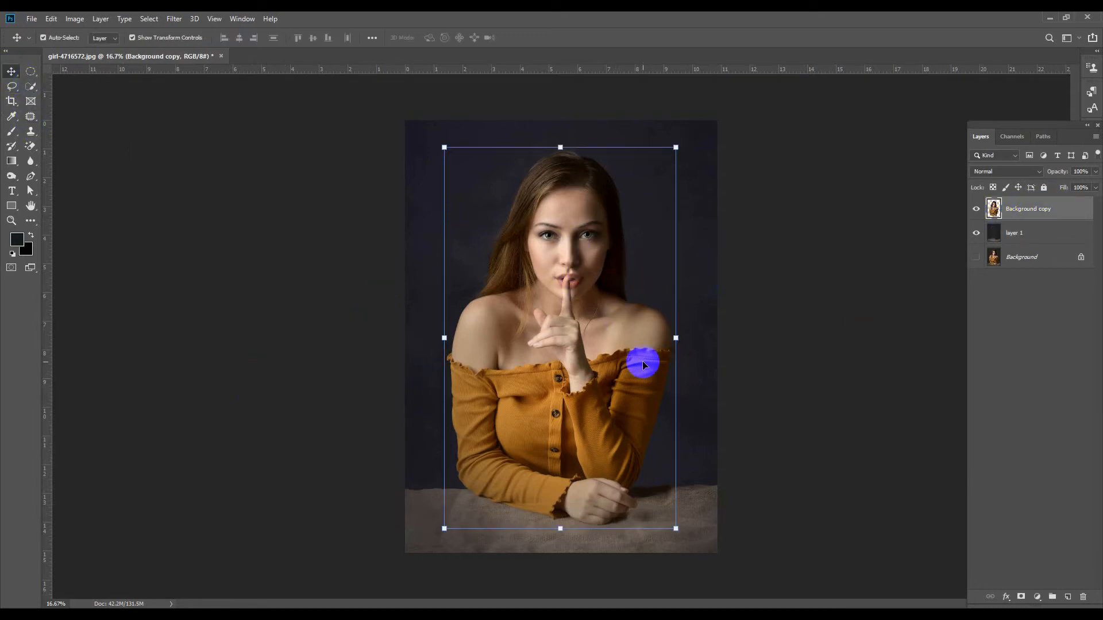
pyautogui.hotkey('ctrl', 'm')
pyautogui.click(801, 434)
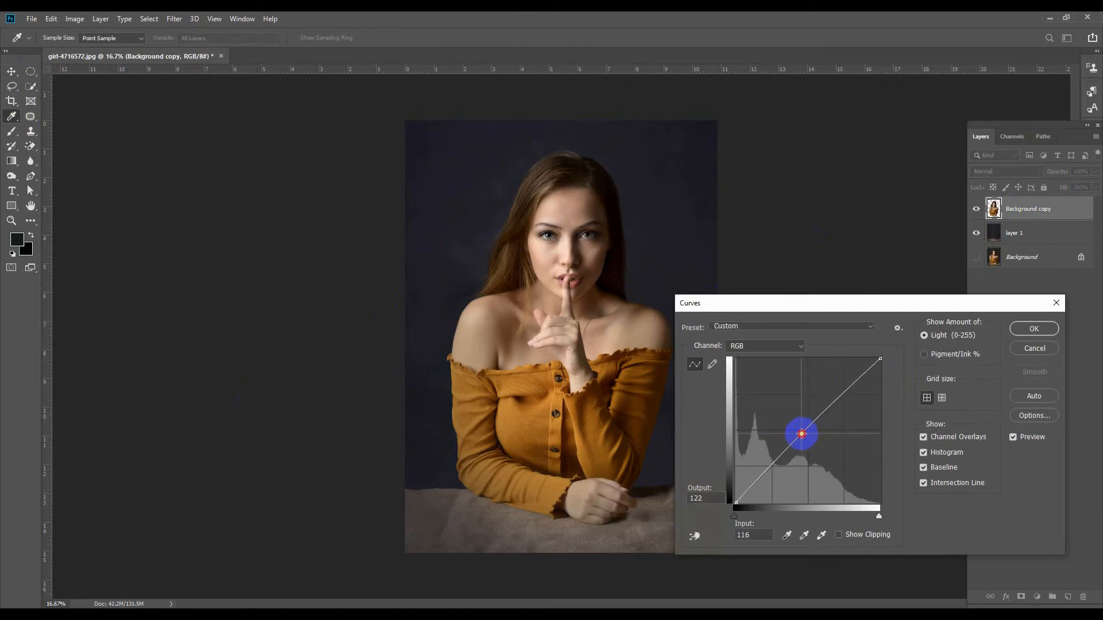
pyautogui.click(1034, 328)
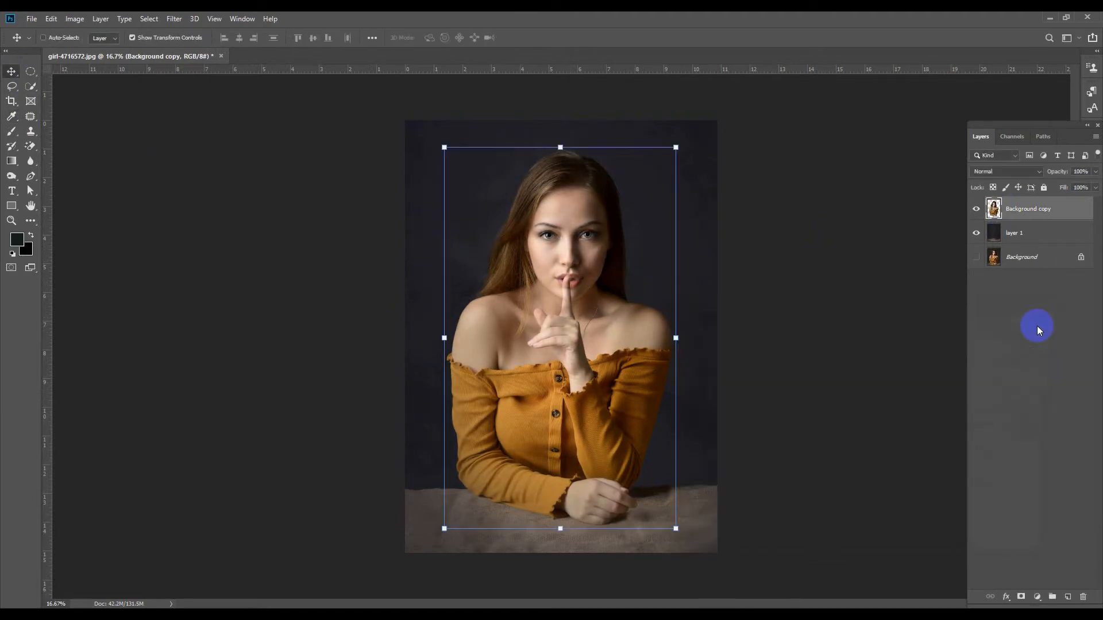
# Set the cutout's Levels midtone to 1.08 and its Color Balance highlights to +4, -2 and +6.
pyautogui.hotkey('ctrl', 'l')
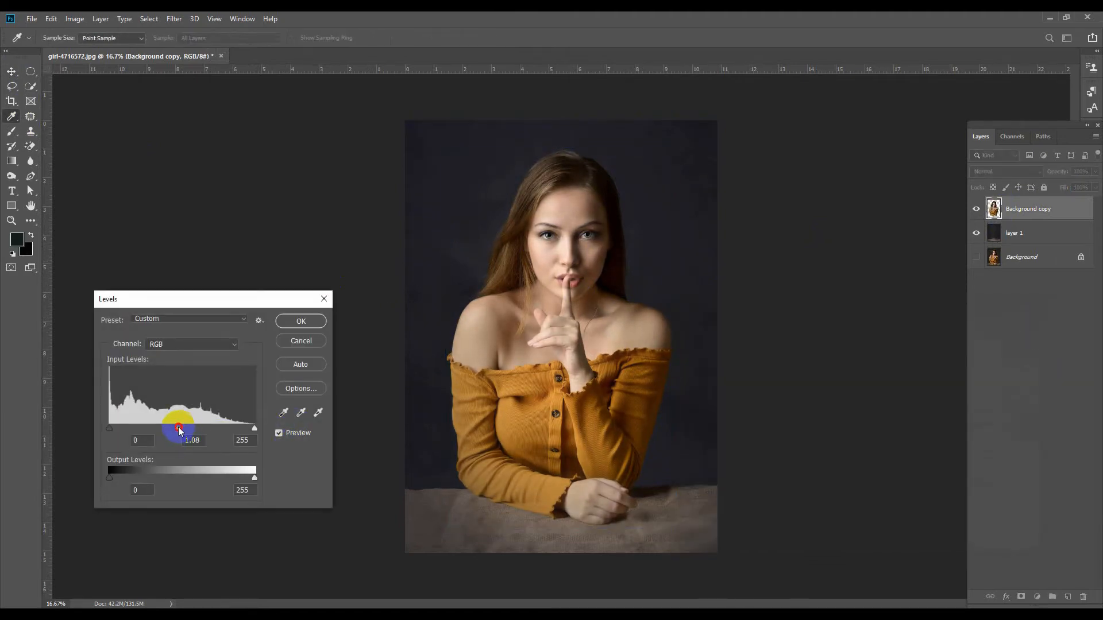
pyautogui.click(179, 429)
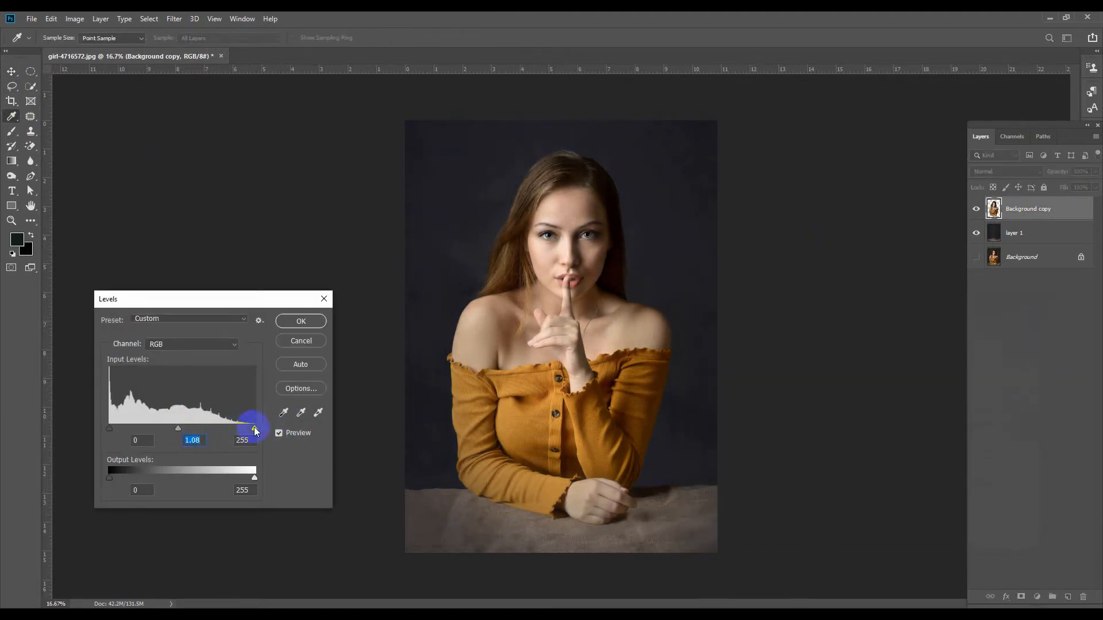
pyautogui.click(302, 321)
pyautogui.hotkey('ctrl', 'b')
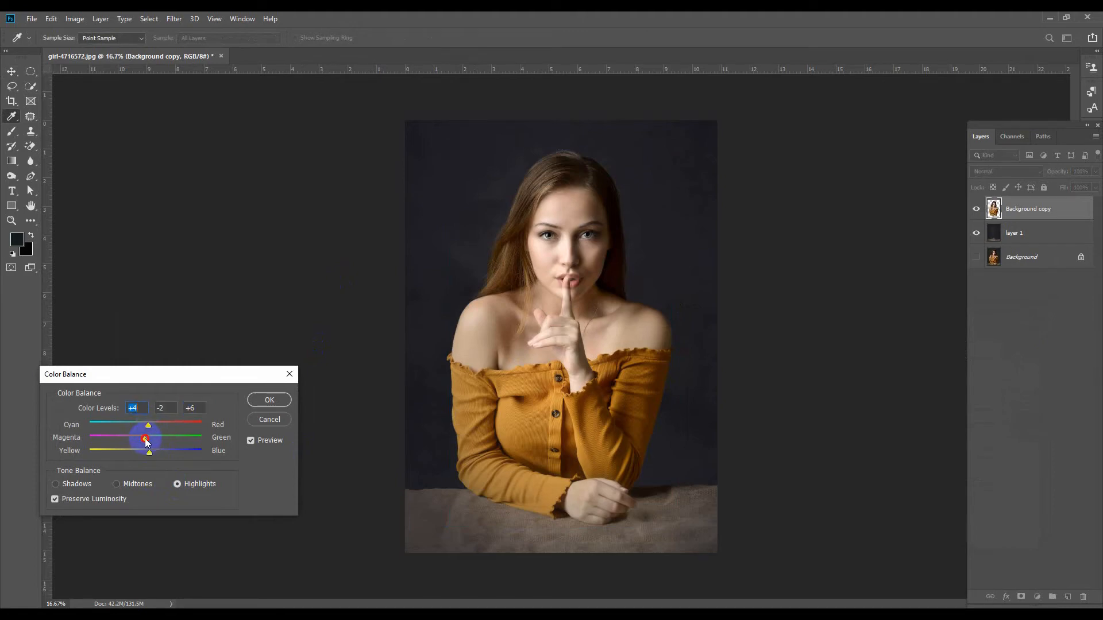
pyautogui.click(262, 401)
# Examine the woman's face, lips, hand, necklace and shoulders up close, and return to the whole portrait.
pyautogui.keyDown('ctrl'); pyautogui.click(622, 214); pyautogui.keyUp('ctrl')
pyautogui.keyDown('ctrl'); pyautogui.click(592, 179); pyautogui.keyUp('ctrl')
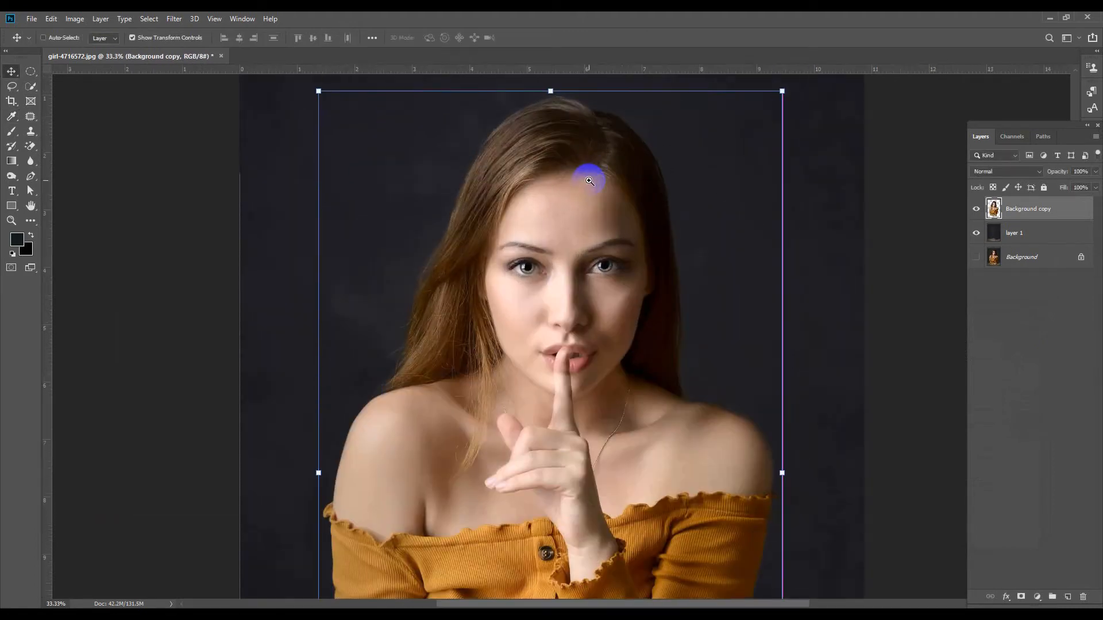
pyautogui.keyDown('ctrl'); pyautogui.click(589, 176); pyautogui.keyUp('ctrl')
pyautogui.keyDown('ctrl'); pyautogui.click(636, 245); pyautogui.keyUp('ctrl')
pyautogui.keyDown('ctrl'); pyautogui.click(591, 301); pyautogui.keyUp('ctrl')
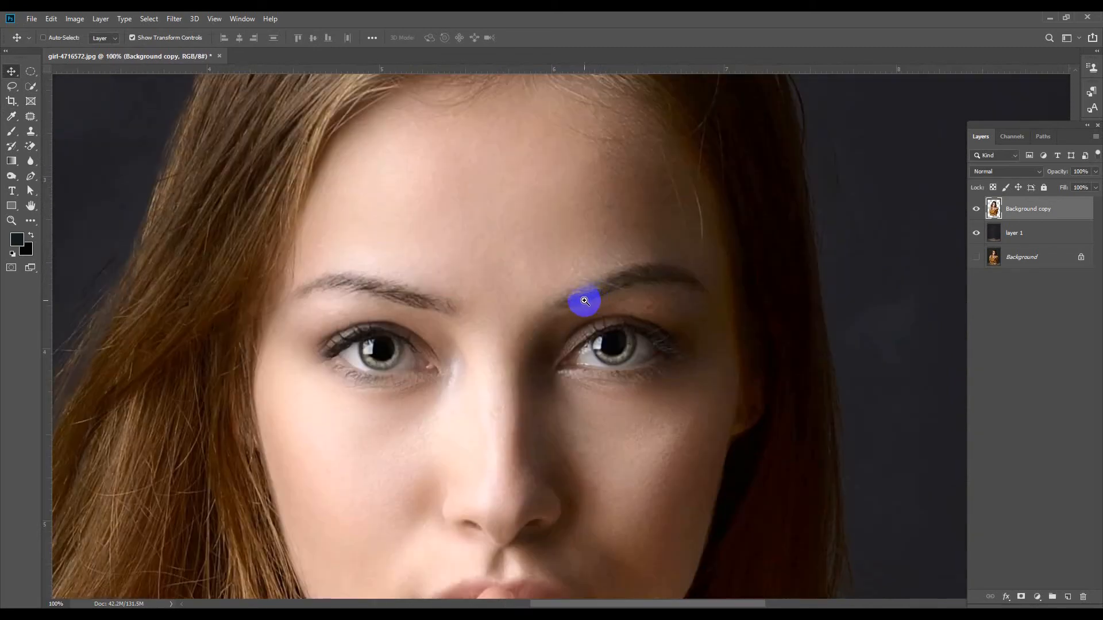
pyautogui.keyDown('ctrl'); pyautogui.click(455, 439); pyautogui.keyUp('ctrl')
pyautogui.moveTo(535, 468); pyautogui.dragTo(414, 202)
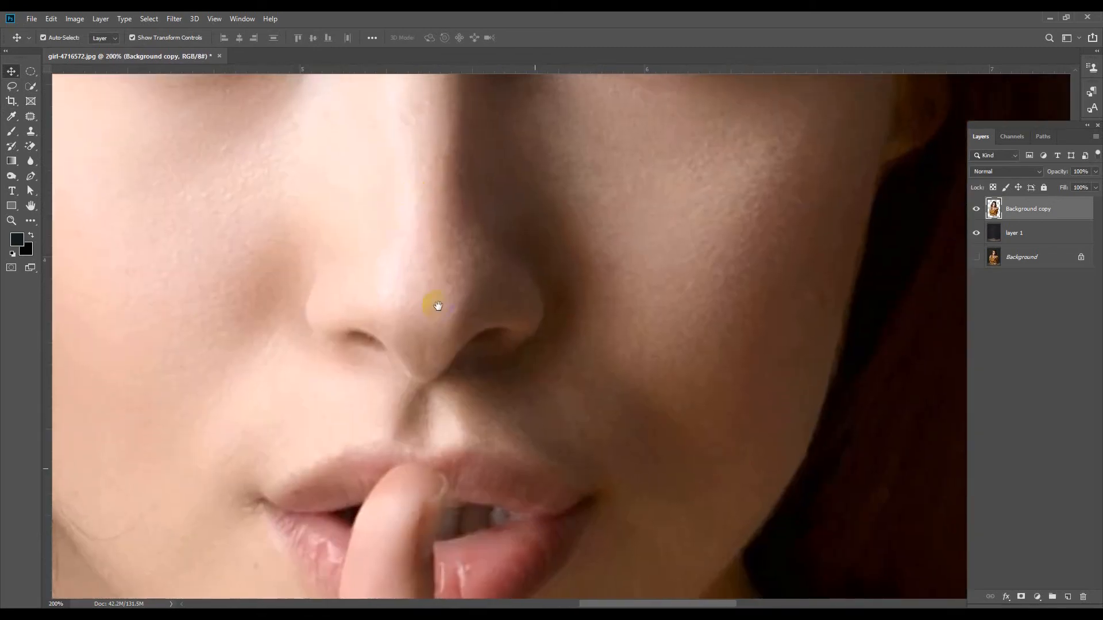
pyautogui.moveTo(492, 495); pyautogui.dragTo(586, 193)
pyautogui.moveTo(560, 337); pyautogui.dragTo(468, 207)
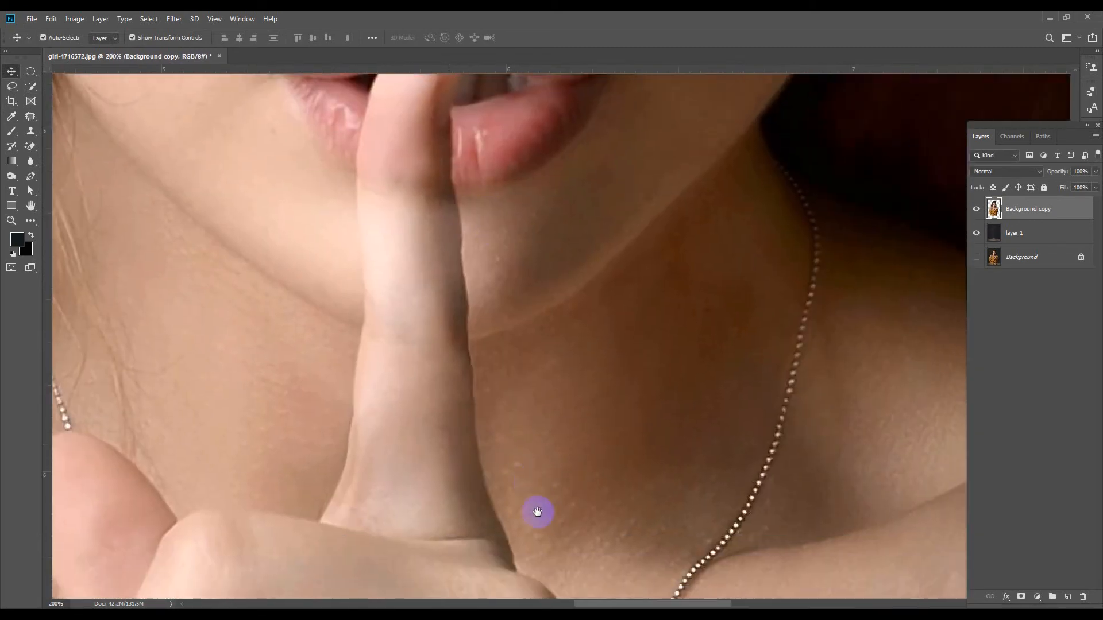
pyautogui.moveTo(537, 512); pyautogui.dragTo(544, 320)
pyautogui.hotkey('ctrl', '-')
pyautogui.hotkey('ctrl', '-')
pyautogui.hotkey('ctrl', '-')
pyautogui.hotkey('ctrl', '-')
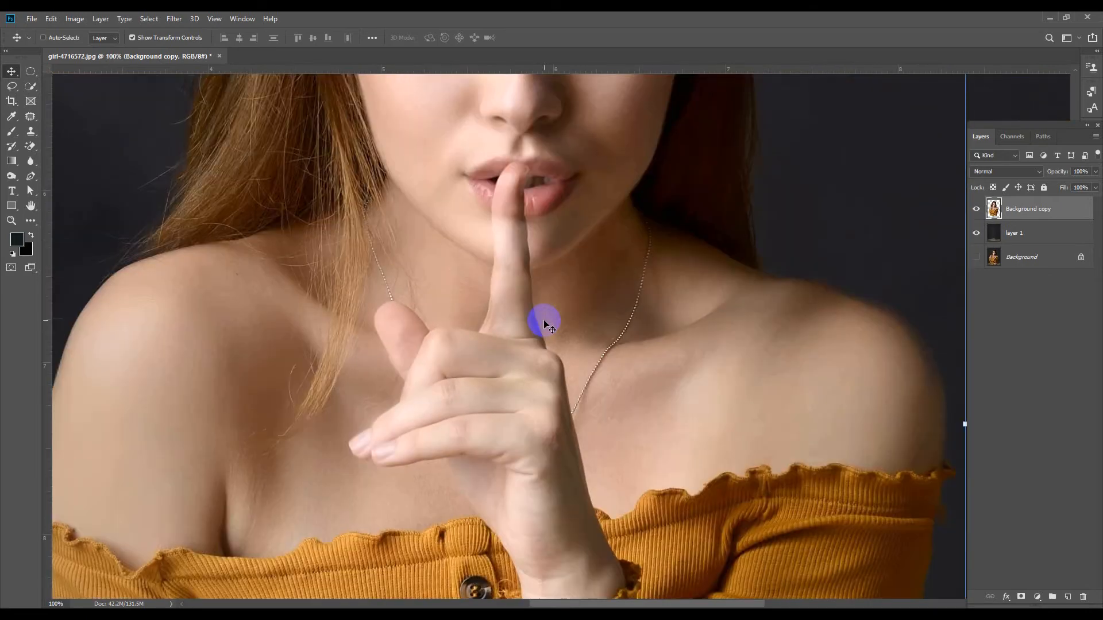
pyautogui.hotkey('ctrl', '-')
pyautogui.hotkey('ctrl', '-')
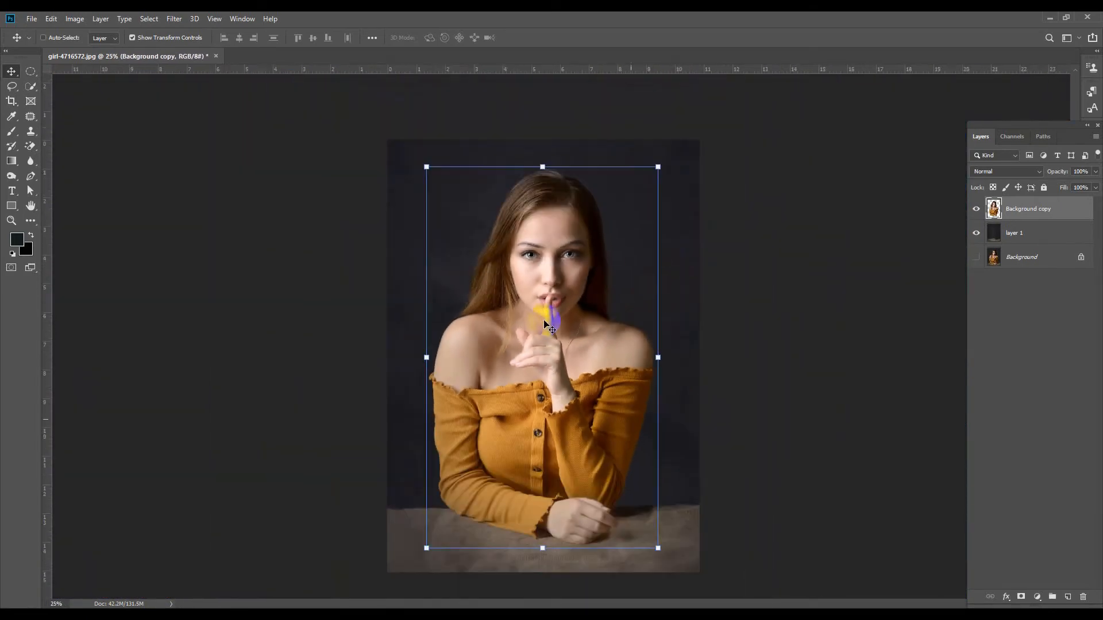
# With layer 1 active, trace the table's back edge across the full canvas width with a Pen path.
pyautogui.keyDown('ctrl'); pyautogui.click(286, 311); pyautogui.keyUp('ctrl')
pyautogui.click(33, 178)
pyautogui.click(408, 508)
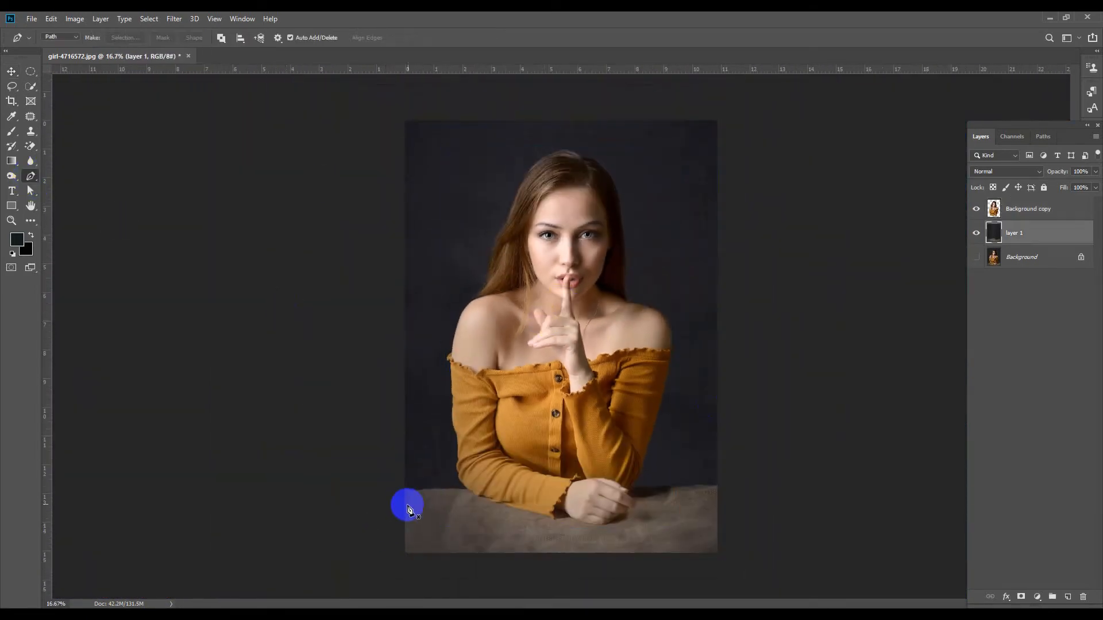
pyautogui.click(462, 492)
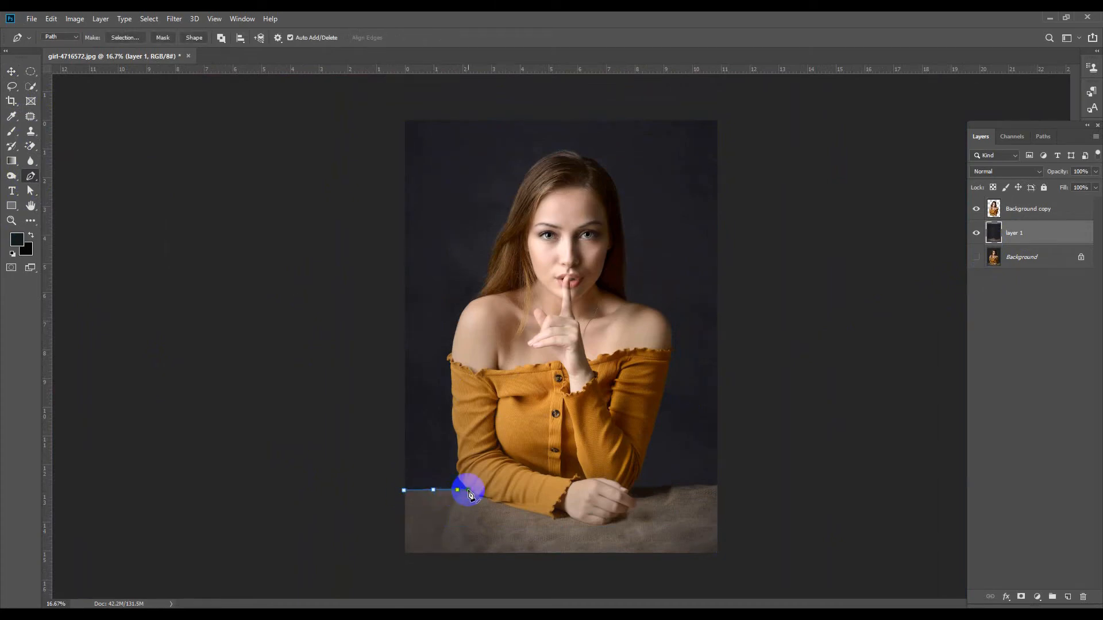
pyautogui.click(536, 488)
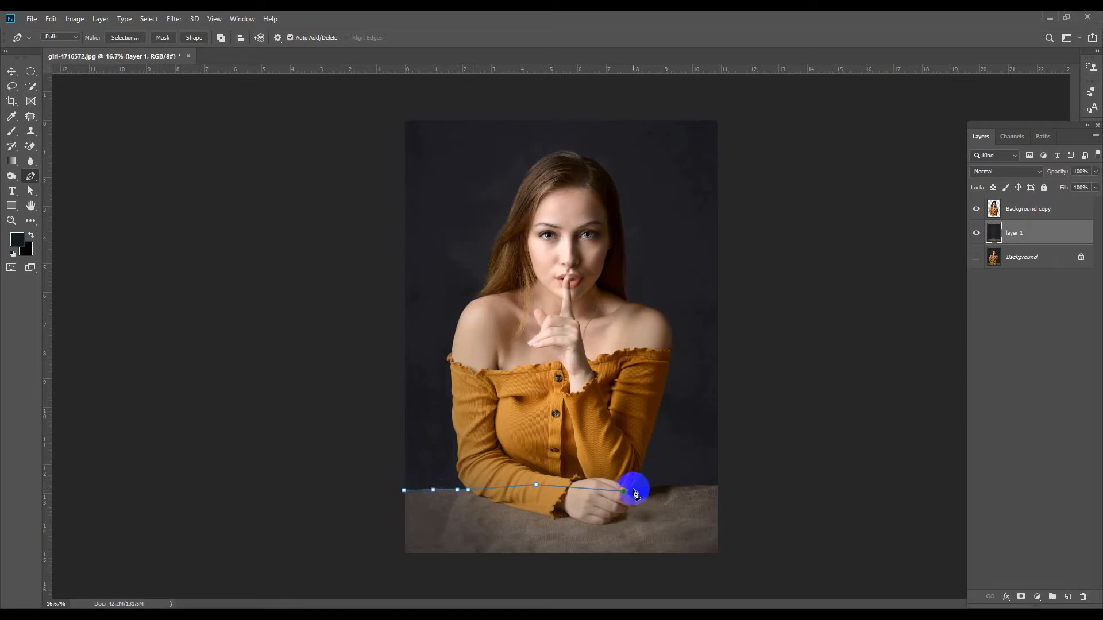
pyautogui.click(653, 491)
pyautogui.click(678, 487)
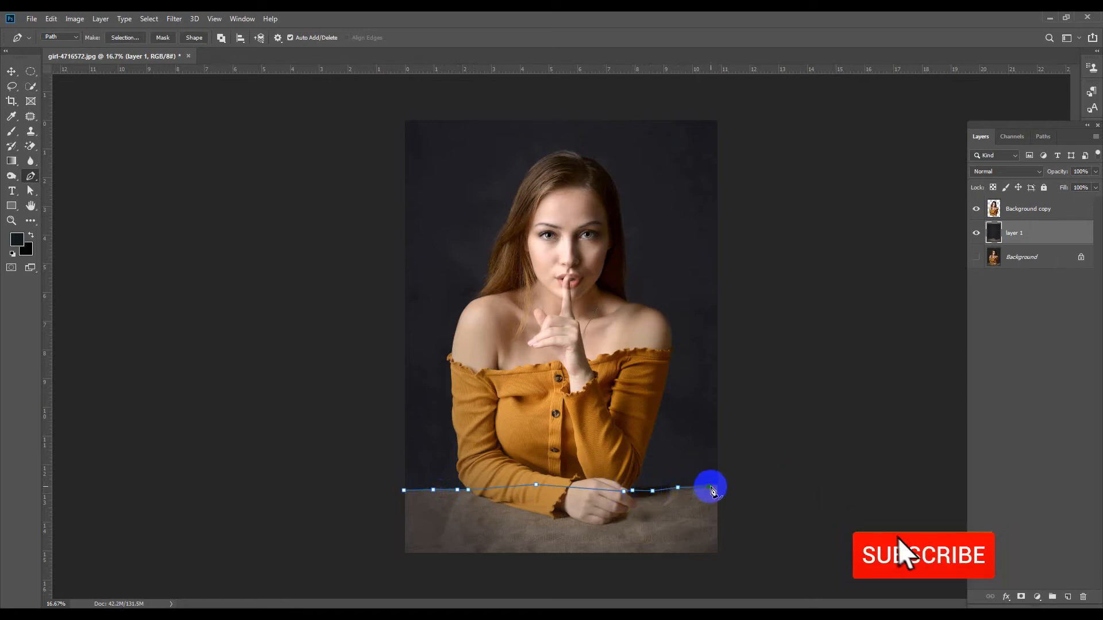
pyautogui.click(718, 487)
# Extend the path outside the canvas around the backdrop and close it at its starting point.
pyautogui.click(729, 125)
pyautogui.click(722, 101)
pyautogui.click(432, 105)
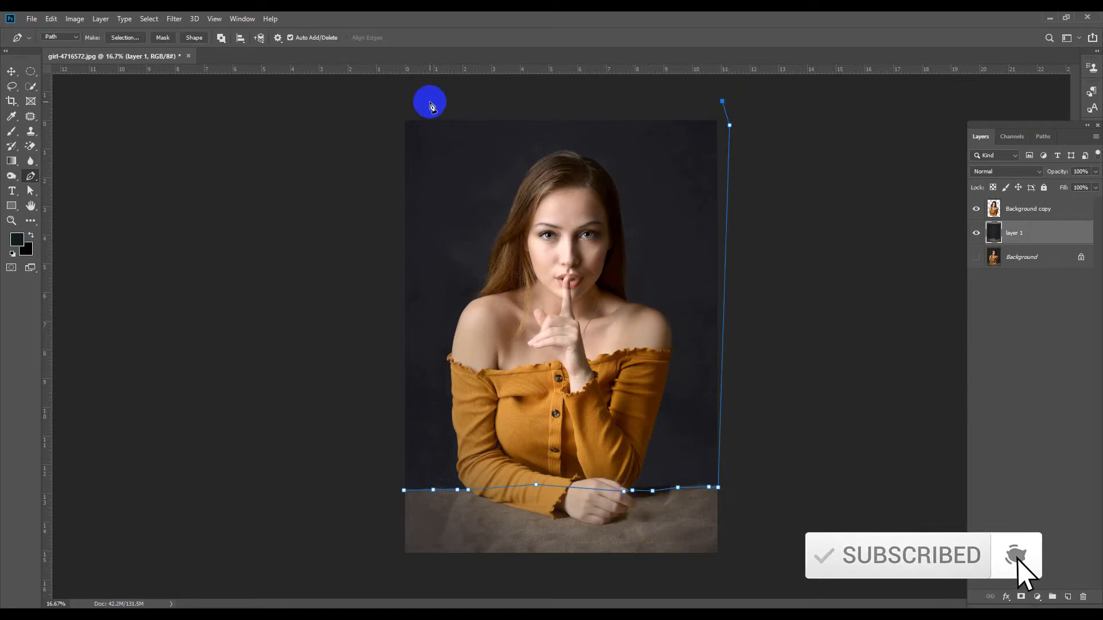
pyautogui.click(377, 92)
pyautogui.click(372, 364)
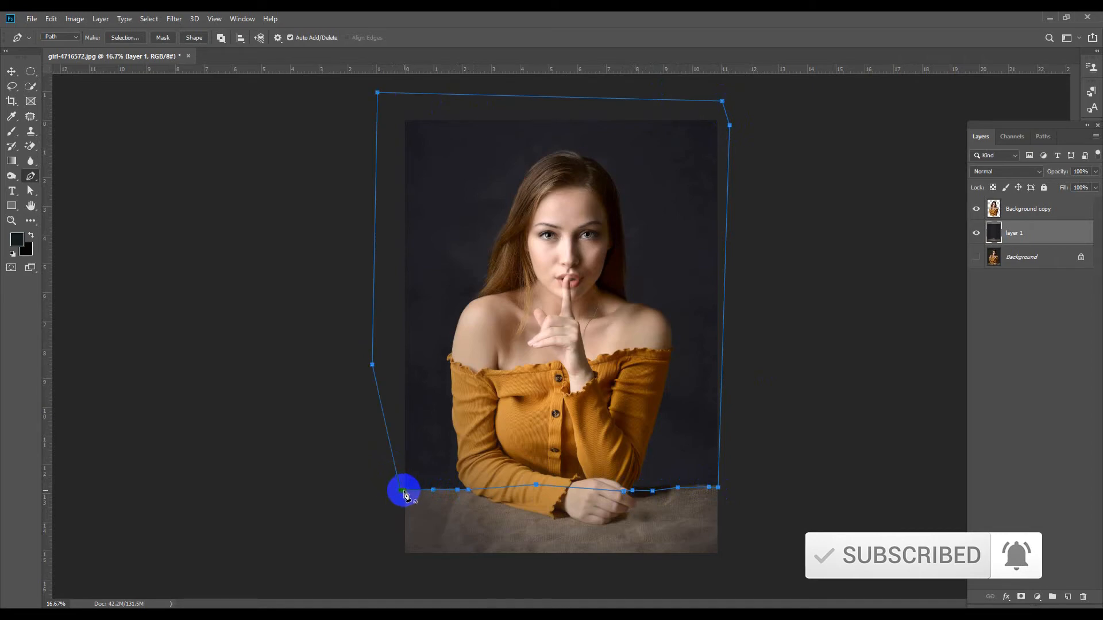
pyautogui.rightClick(454, 298)
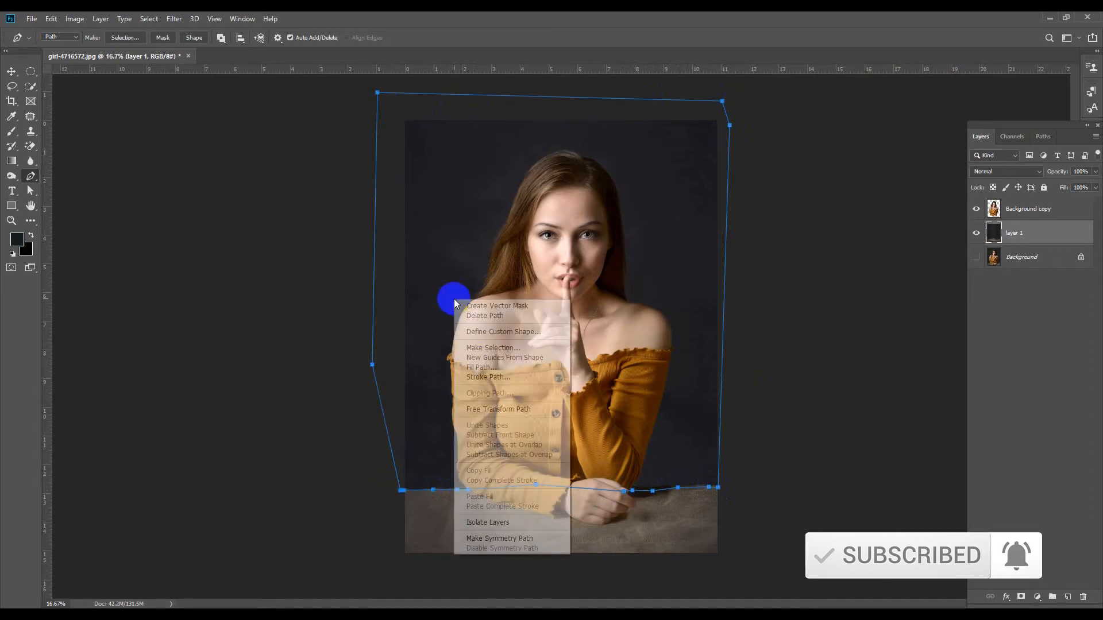
pyautogui.click(481, 368)
pyautogui.click(626, 189)
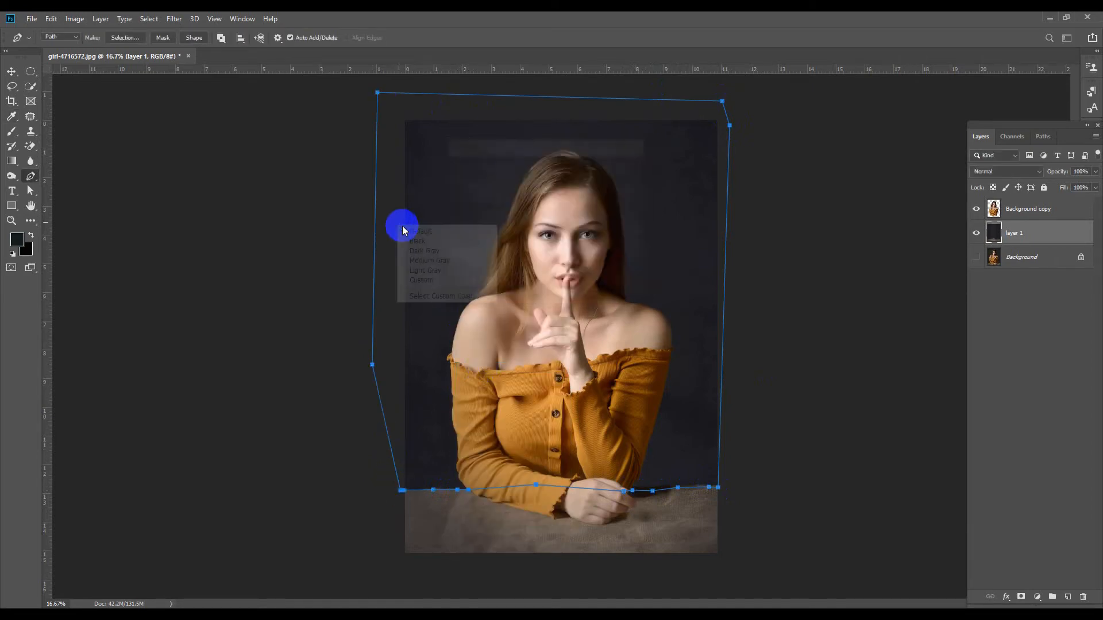
pyautogui.rightClick(398, 226)
pyautogui.press('Escape')
pyautogui.press('p')
# Convert the closed path into a new anti-aliased selection with a 10-pixel feather radius.
pyautogui.rightClick(456, 189)
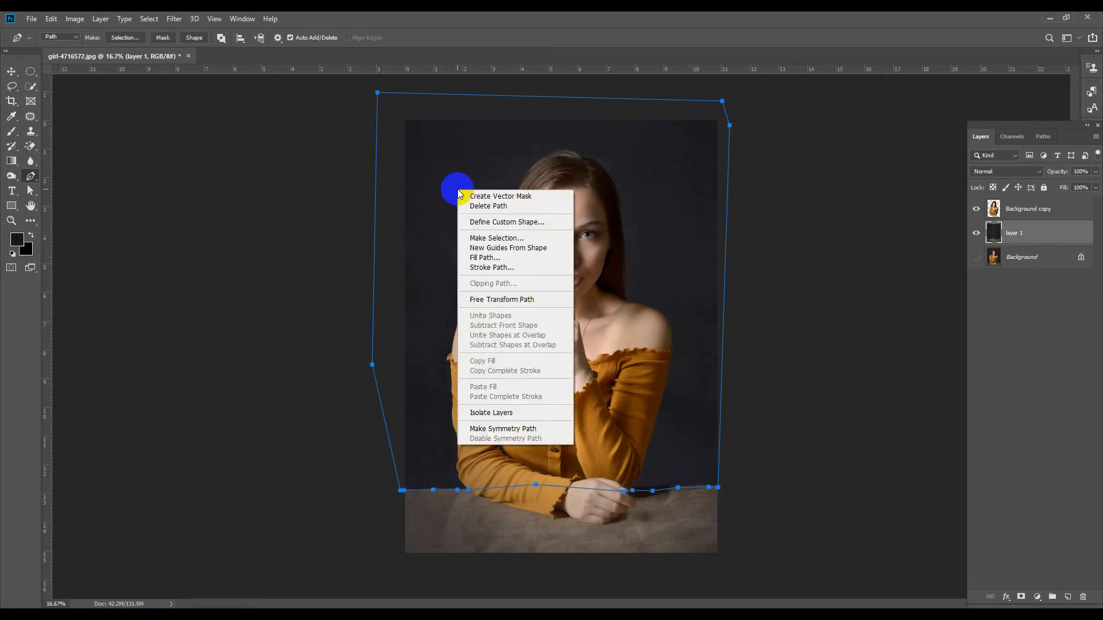
pyautogui.click(488, 239)
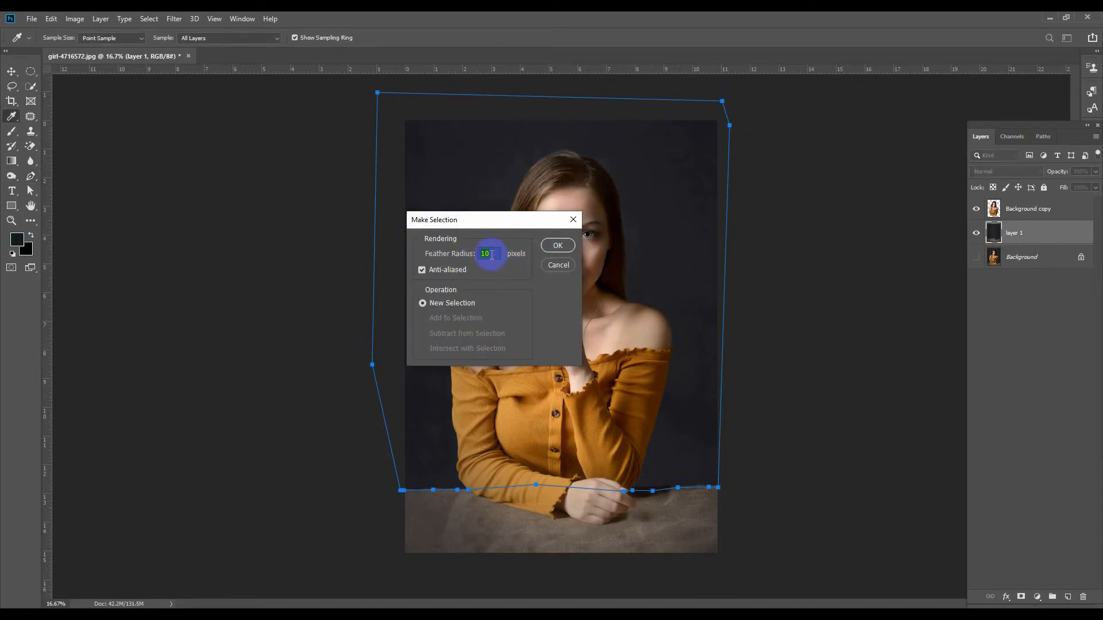
pyautogui.click(560, 246)
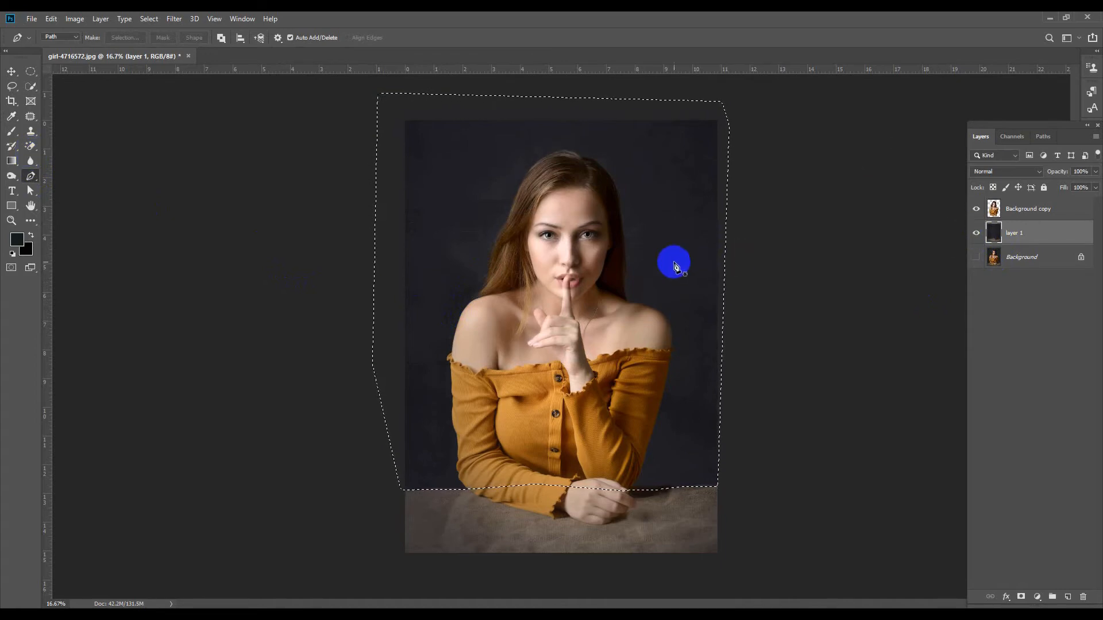
# Erase the dark backdrop on layer 1 inside the selection with the Magic Eraser at tolerance 32, and clear the selection.
pyautogui.click(32, 147)
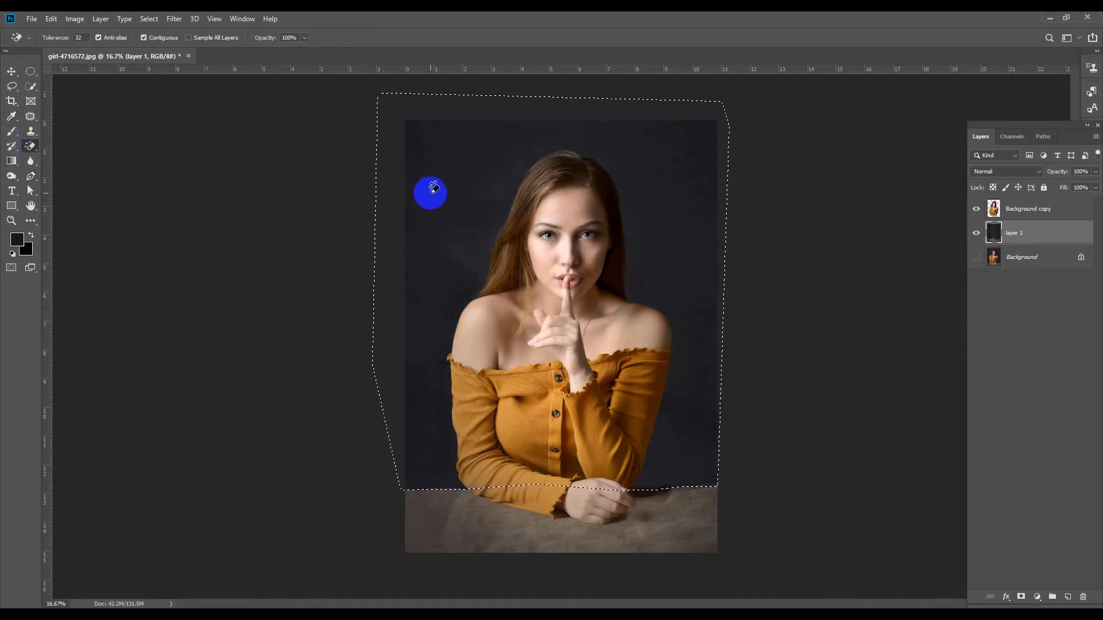
pyautogui.click(432, 189)
pyautogui.click(680, 266)
pyautogui.click(459, 208)
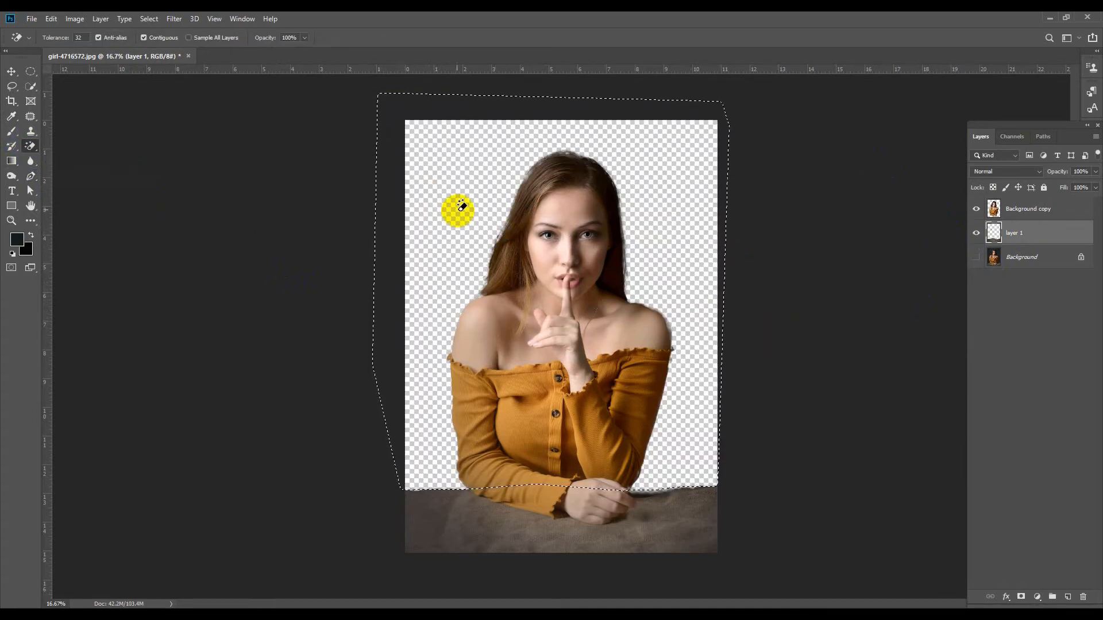
pyautogui.click(31, 71)
pyautogui.click(239, 231)
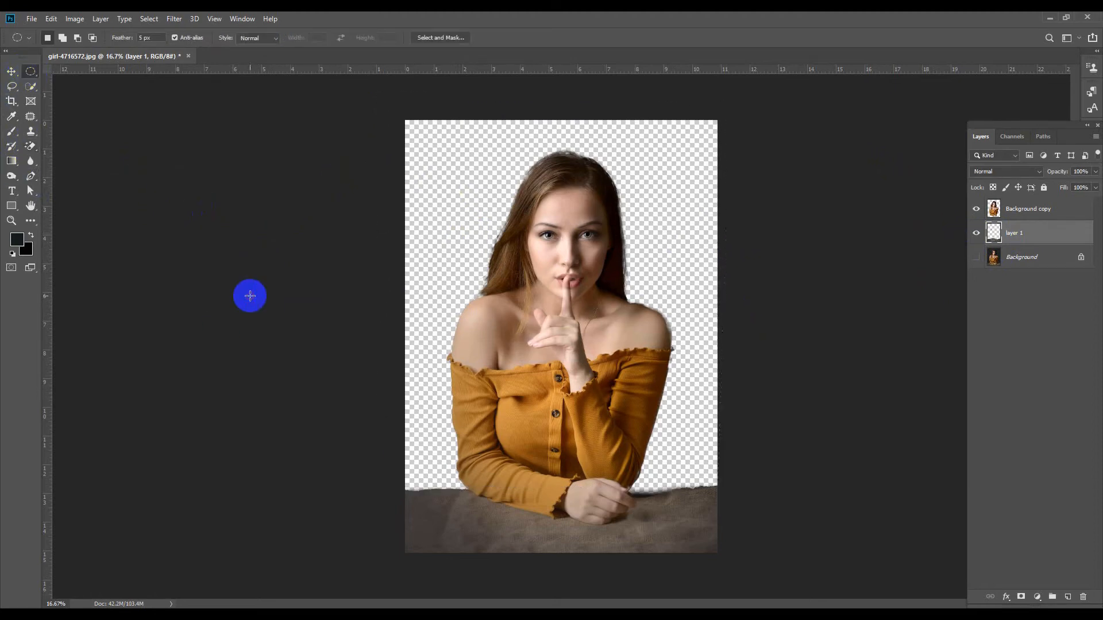
# Open light-981834_960_720.jpg from the background folder inside Raw Images.
pyautogui.click(31, 19)
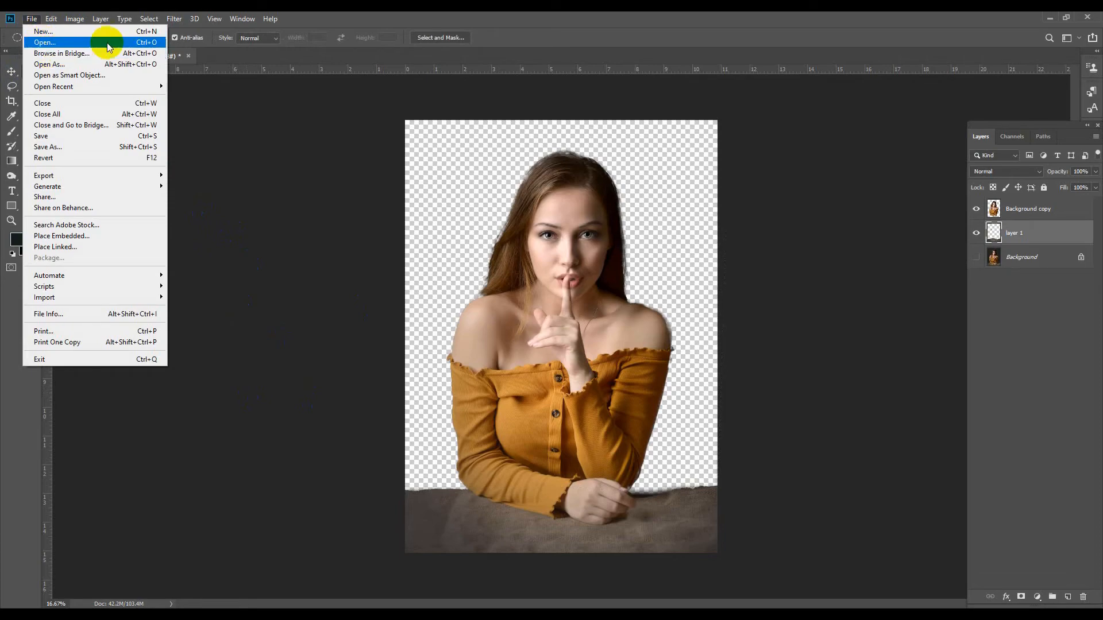
pyautogui.click(59, 44)
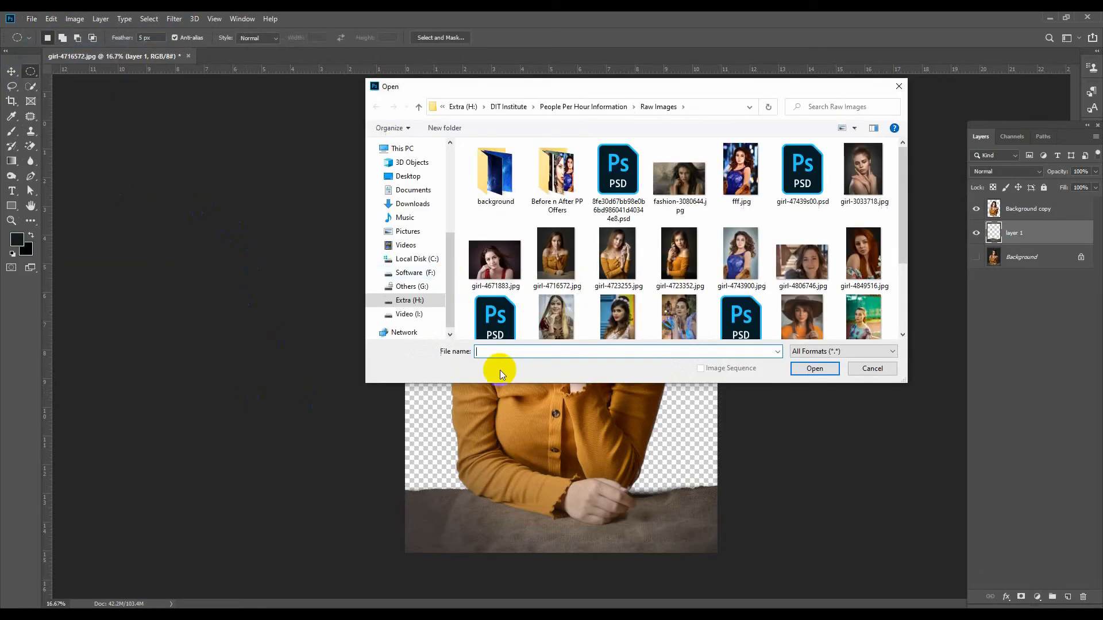
pyautogui.scroll(-5, 715, 264)
pyautogui.scroll(3, 712, 261)
pyautogui.scroll(-3, 710, 276)
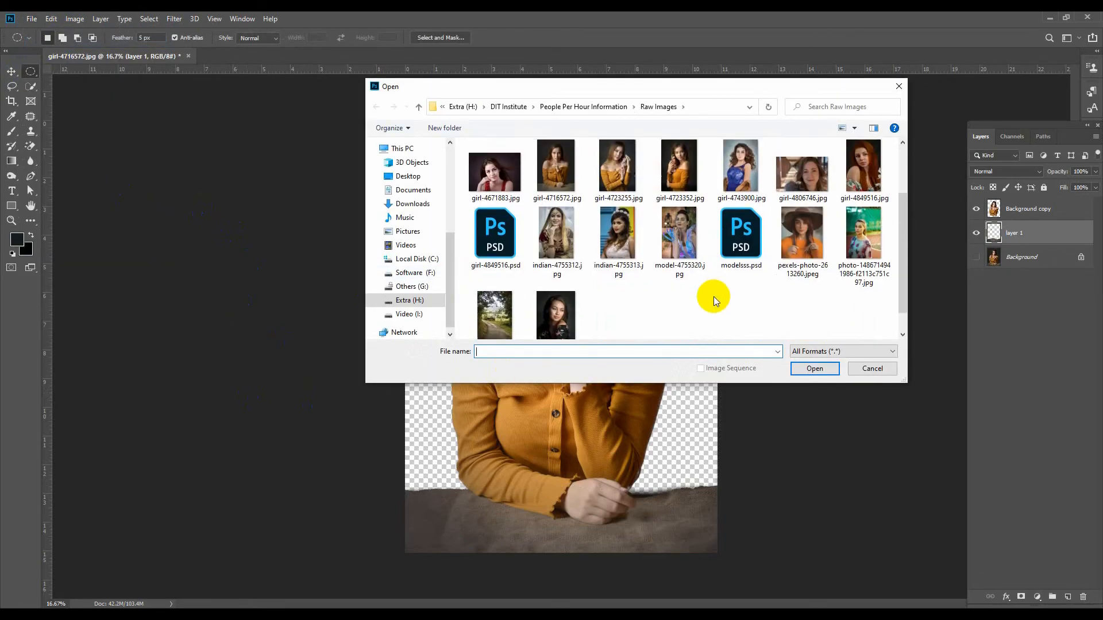
pyautogui.scroll(3, 711, 293)
pyautogui.doubleClick(492, 178)
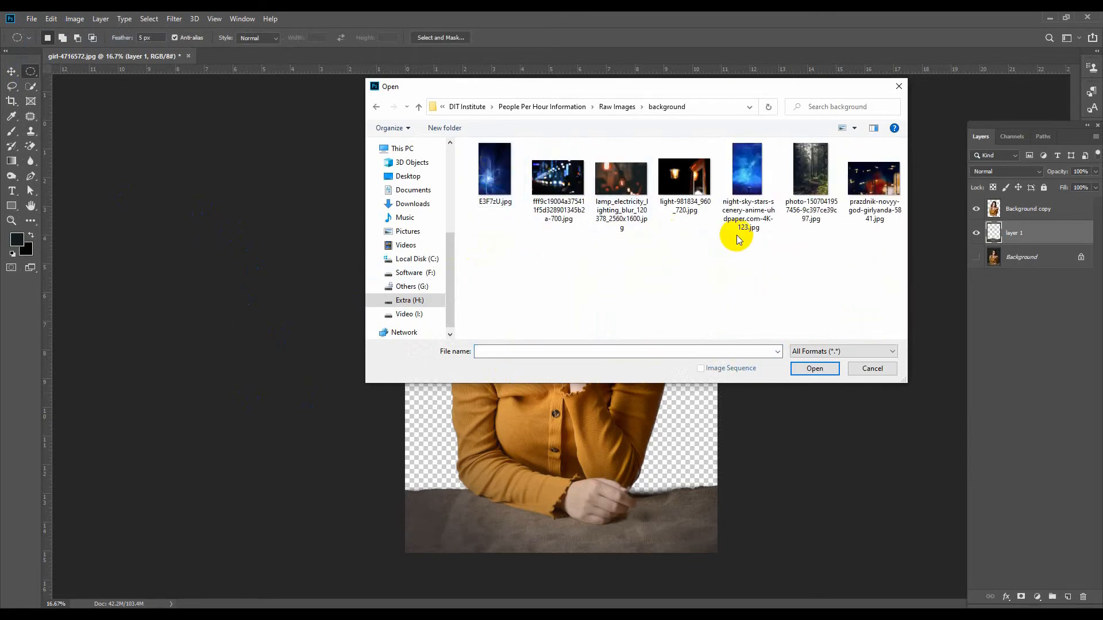
pyautogui.doubleClick(695, 183)
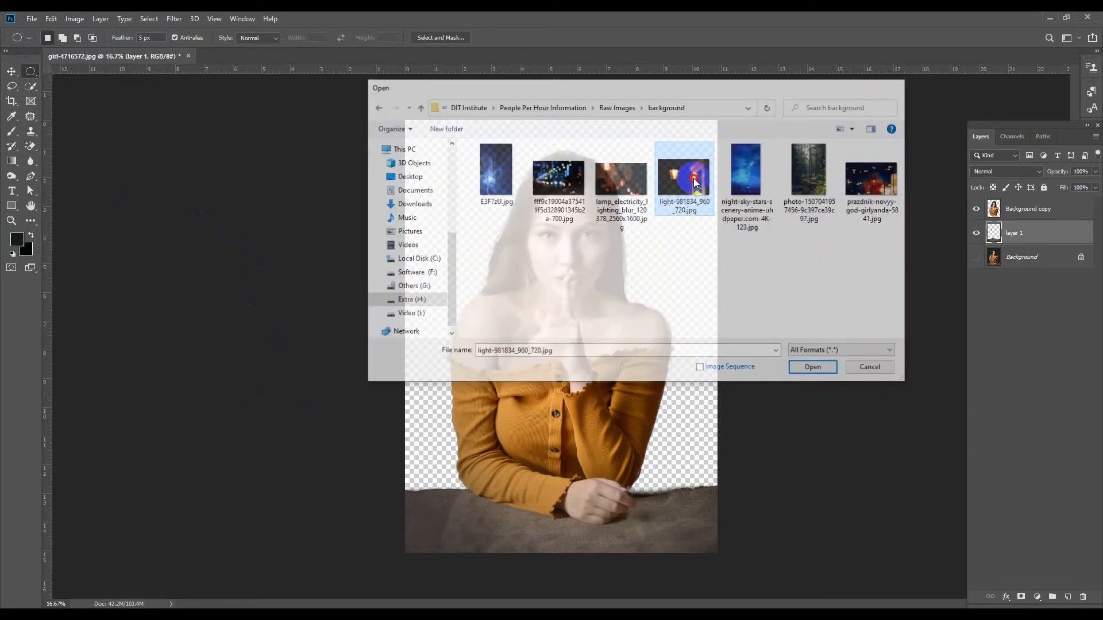
# Copy the lamp picture into girl-4716572.jpg between Background copy and layer 1, and enlarge it to about 563% across the backdrop.
pyautogui.press('v')
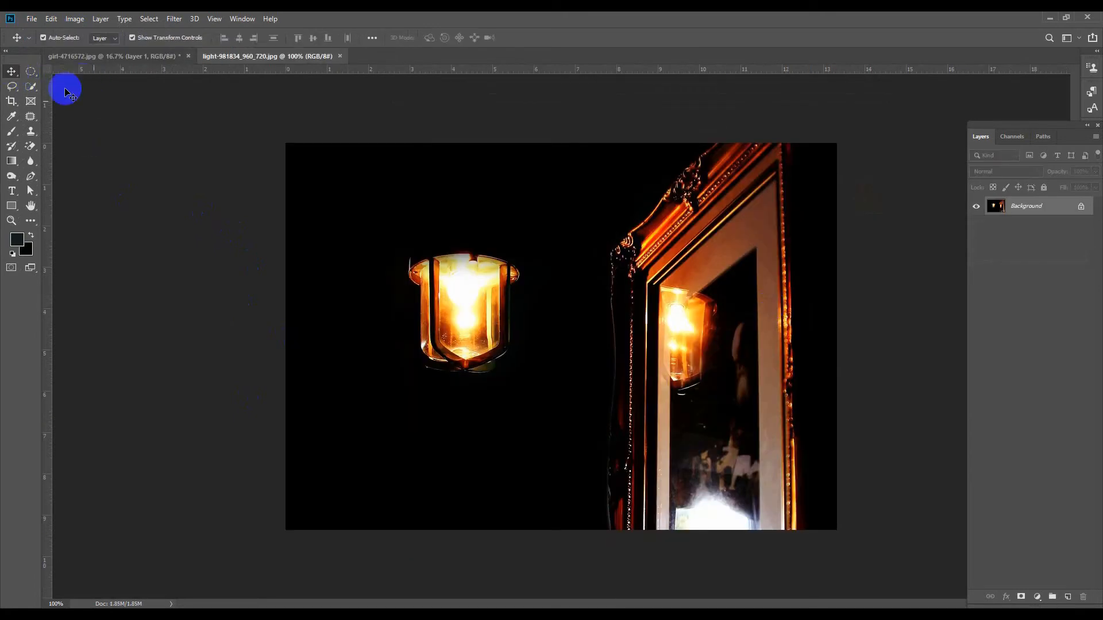
pyautogui.moveTo(494, 264); pyautogui.dragTo(853, 577)
pyautogui.moveTo(675, 234); pyautogui.dragTo(638, 236)
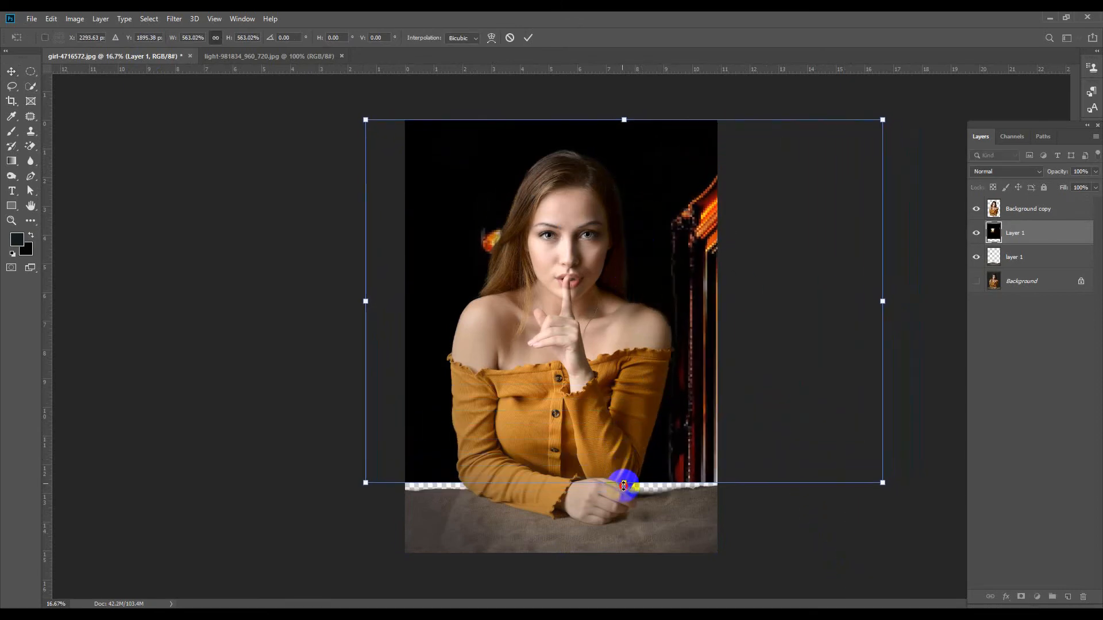
# Scale the lamp picture to about 577% and shift it until it spans the canvas from its top edge to the table.
pyautogui.moveTo(624, 486); pyautogui.dragTo(626, 502)
pyautogui.moveTo(665, 231); pyautogui.dragTo(619, 219)
pyautogui.moveTo(834, 488); pyautogui.dragTo(847, 525)
pyautogui.moveTo(670, 261); pyautogui.dragTo(709, 259)
pyautogui.moveTo(896, 299); pyautogui.dragTo(883, 299)
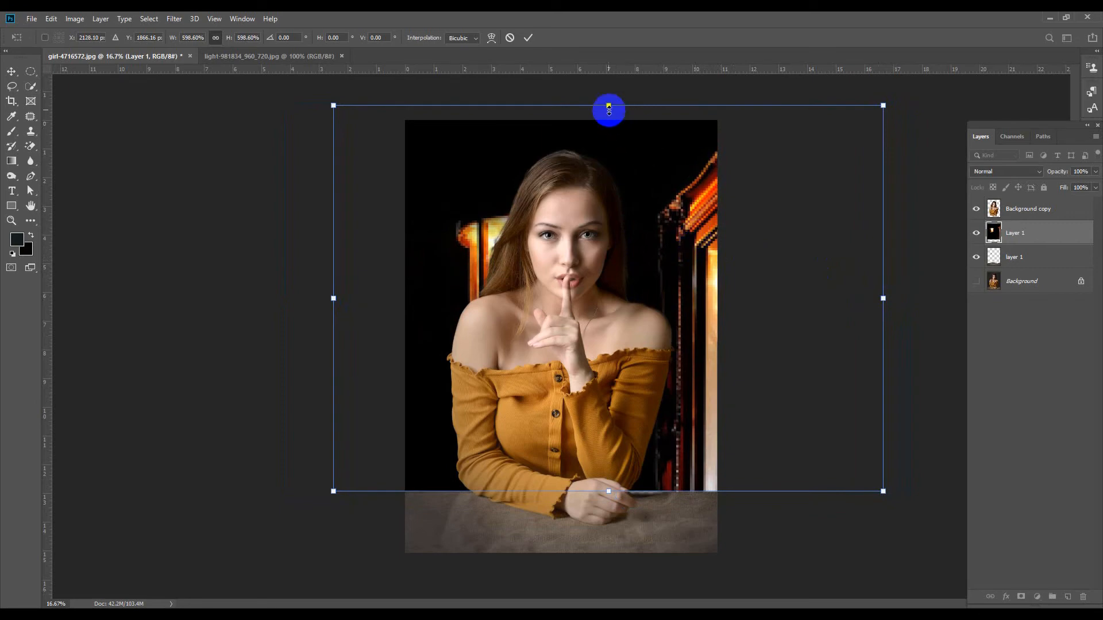
pyautogui.moveTo(608, 103); pyautogui.dragTo(608, 117)
pyautogui.moveTo(648, 197); pyautogui.dragTo(642, 197)
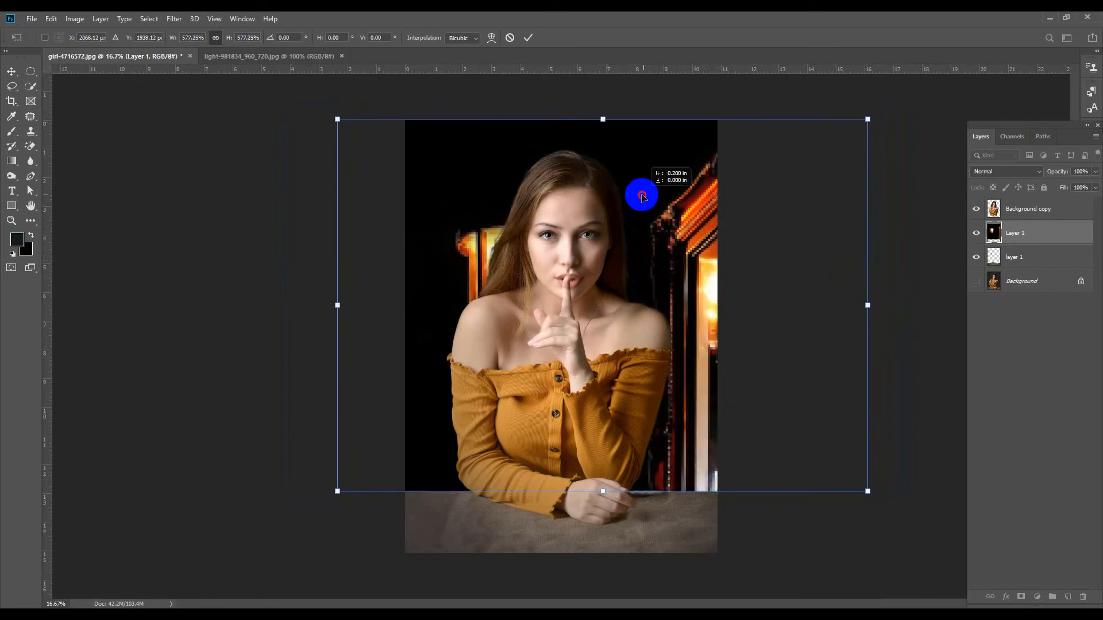
pyautogui.press('Return')
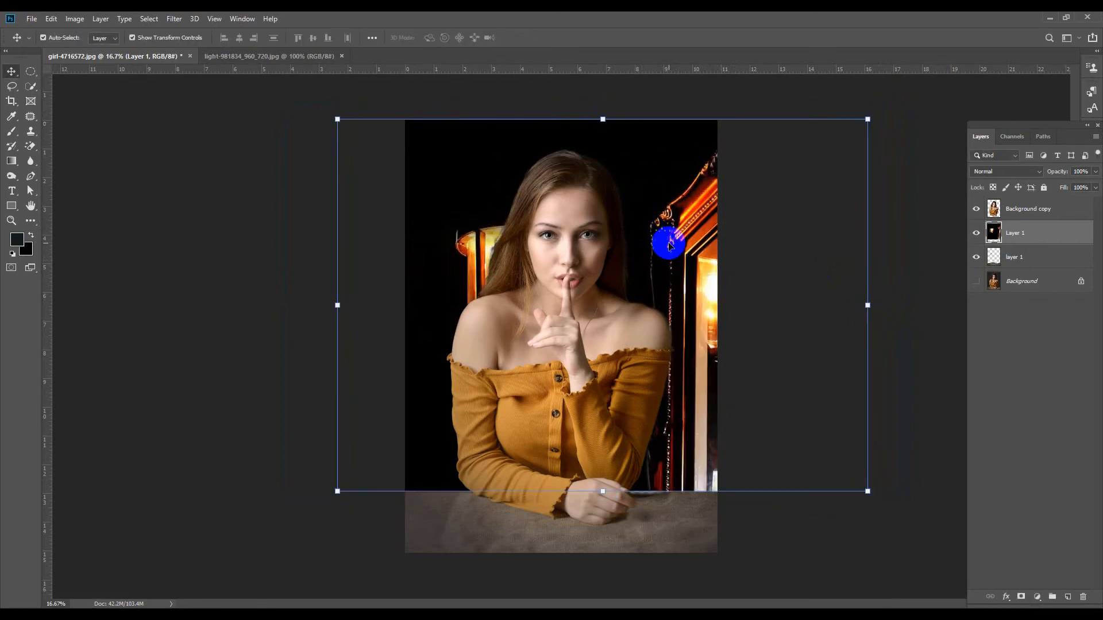
# Extend the lamp picture slightly down over the table's back edge by scaling it to about 101.85%, and deselect it.
pyautogui.moveTo(603, 494); pyautogui.dragTo(603, 500)
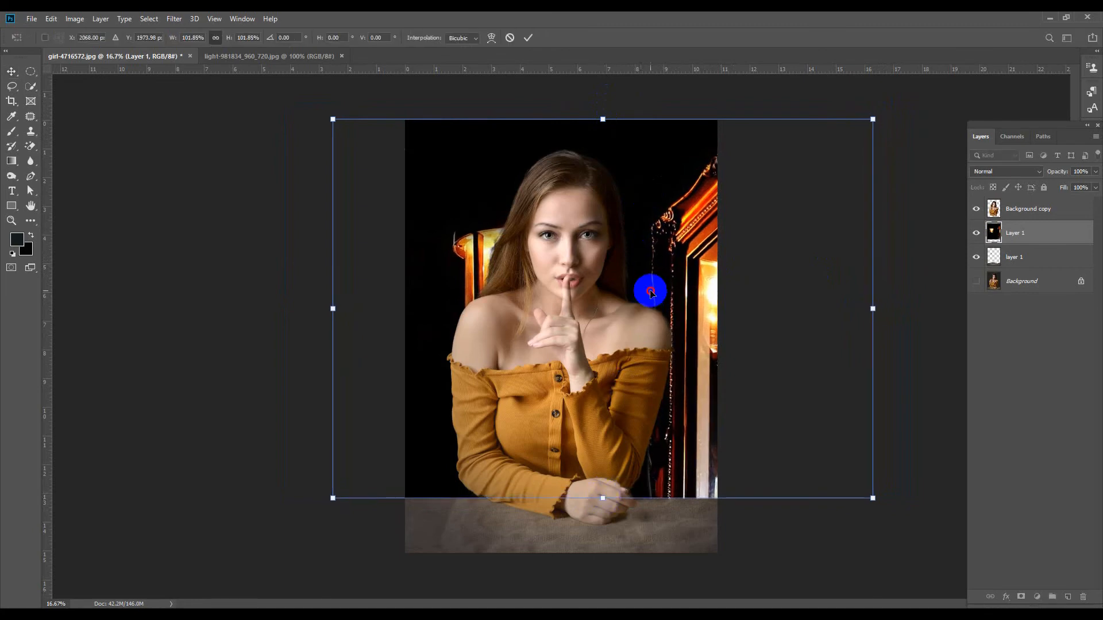
pyautogui.press('Return')
pyautogui.click(216, 240)
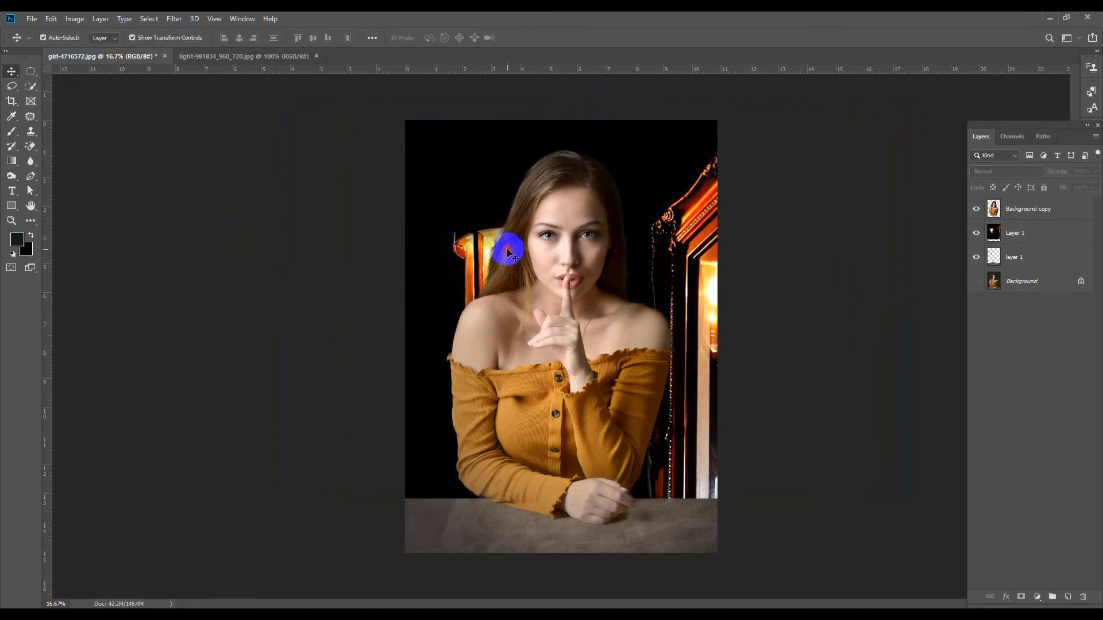
# On Layer 1, hide the woman's layer, patch out the wall lamp with the dark area below it, and show her again.
pyautogui.click(505, 248)
pyautogui.click(1016, 244)
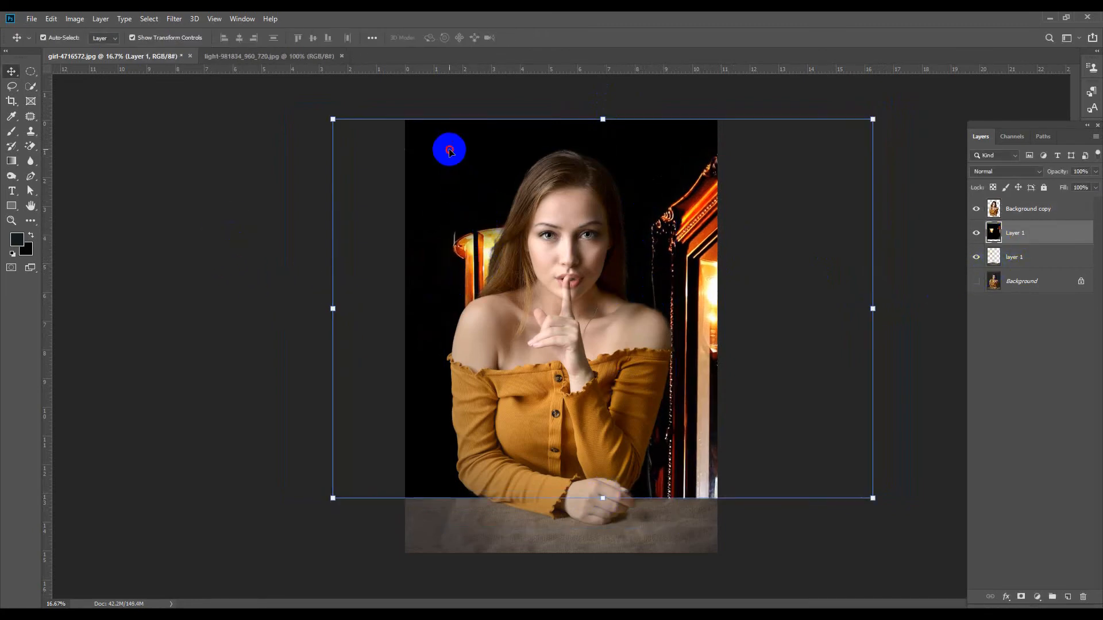
pyautogui.click(30, 118)
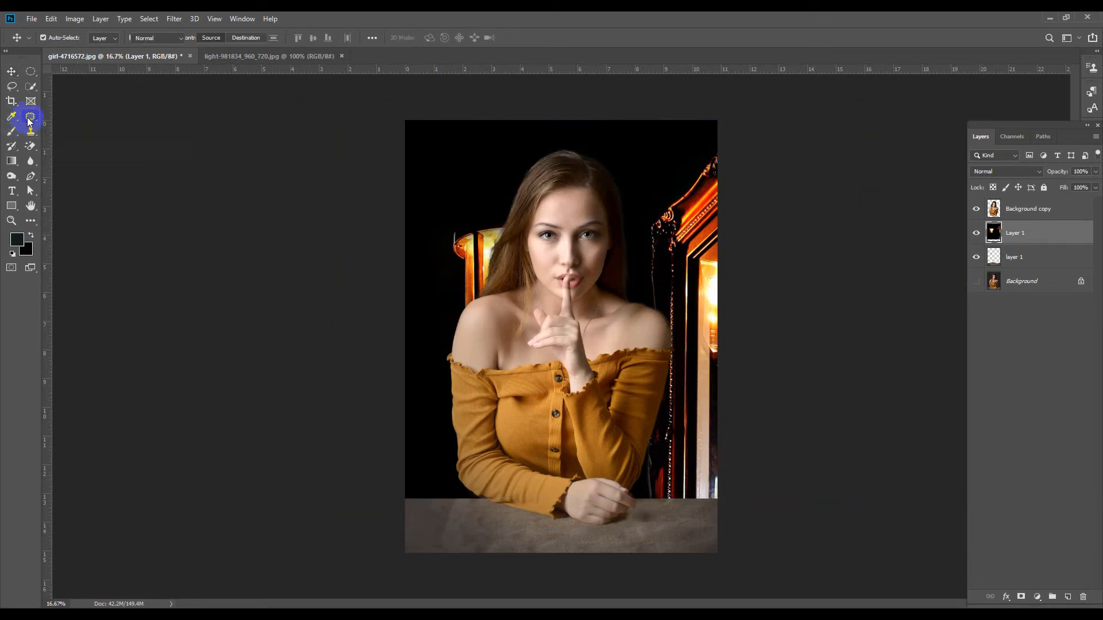
pyautogui.click(976, 208)
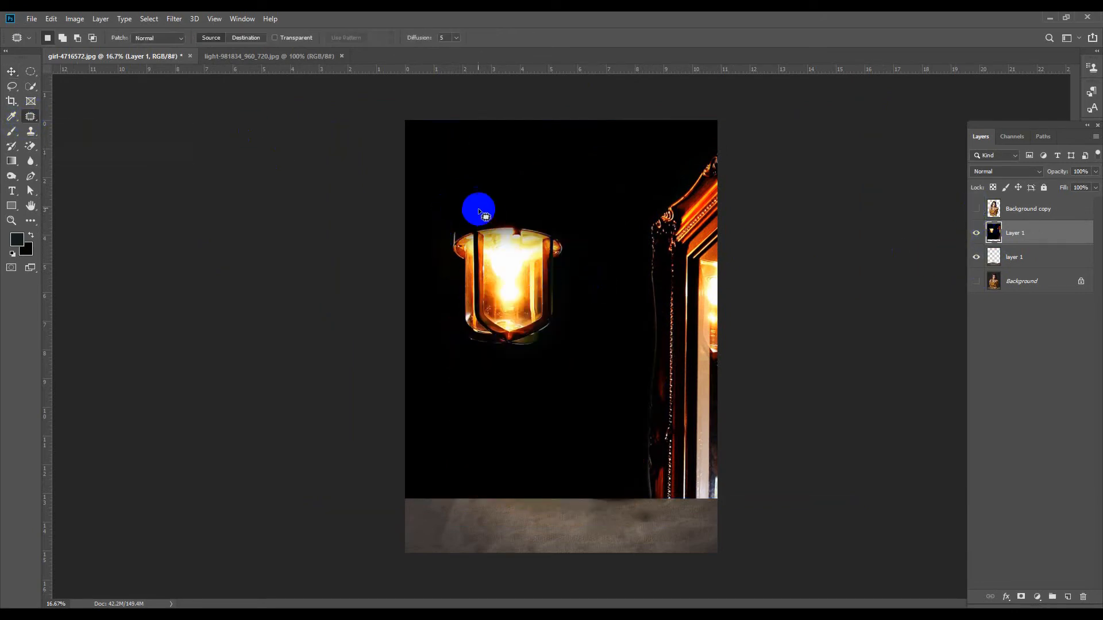
pyautogui.moveTo(446, 229)
pyautogui.mouseDown()
pyautogui.moveTo(581, 226)
pyautogui.moveTo(446, 343)
pyautogui.moveTo(450, 226)
pyautogui.mouseUp()
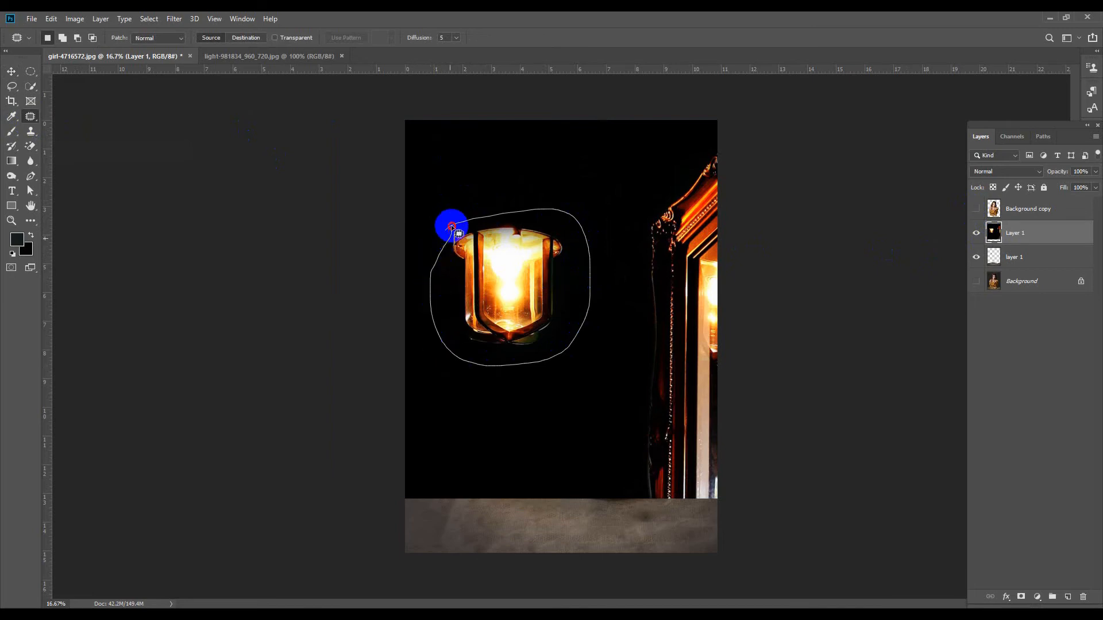
pyautogui.moveTo(540, 339); pyautogui.dragTo(587, 469)
pyautogui.click(571, 179)
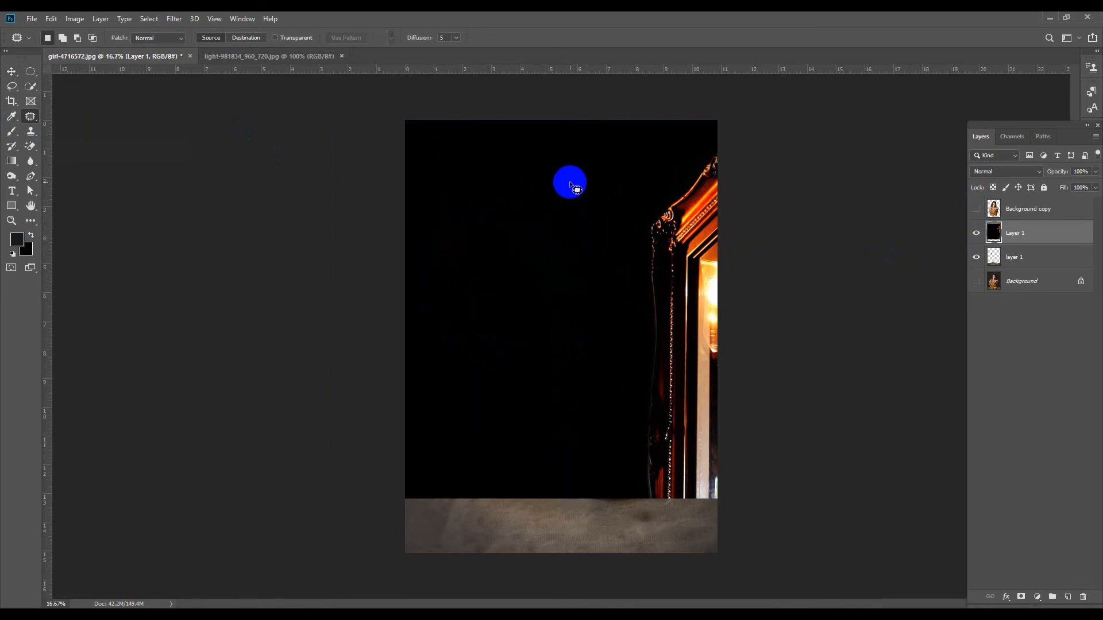
pyautogui.click(977, 211)
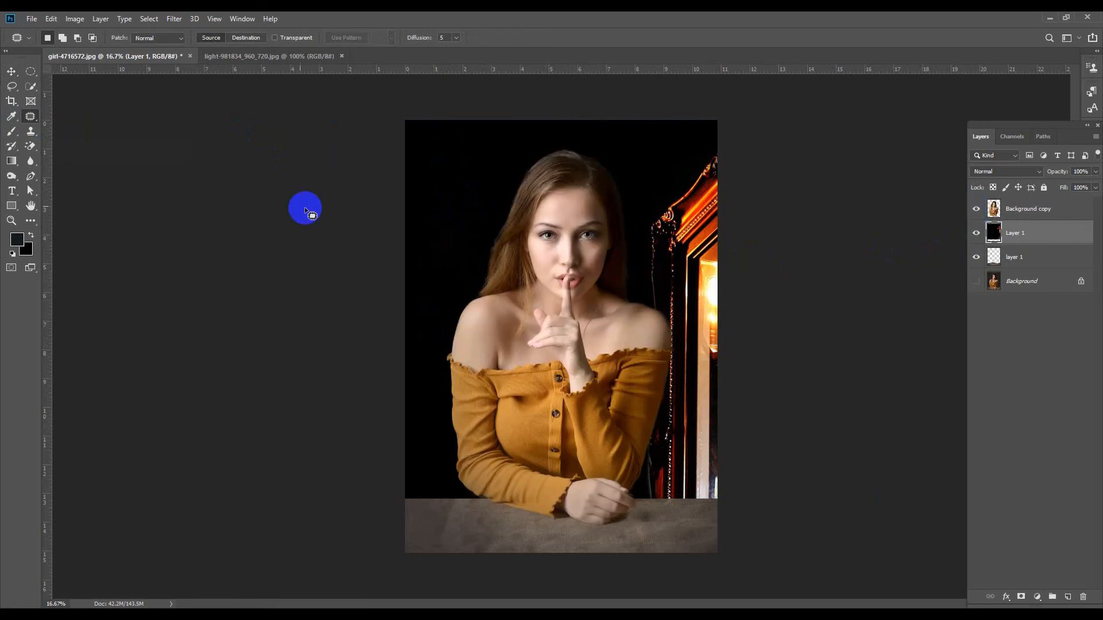
# Move Layer 1 left so more of the ornate frame and its glowing lamp sits beside the woman's shoulder.
pyautogui.click(11, 71)
pyautogui.moveTo(714, 263); pyautogui.dragTo(652, 251)
pyautogui.click(891, 339)
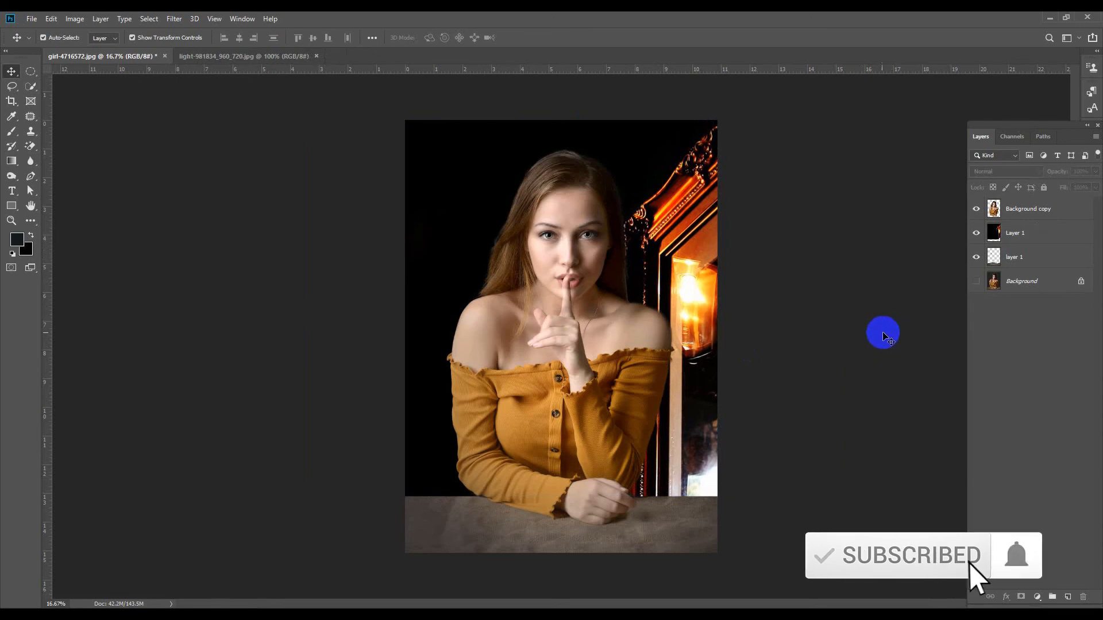
# Adjust the Levels of Background copy to input values 10, 1.05 and 246.
pyautogui.click(569, 227)
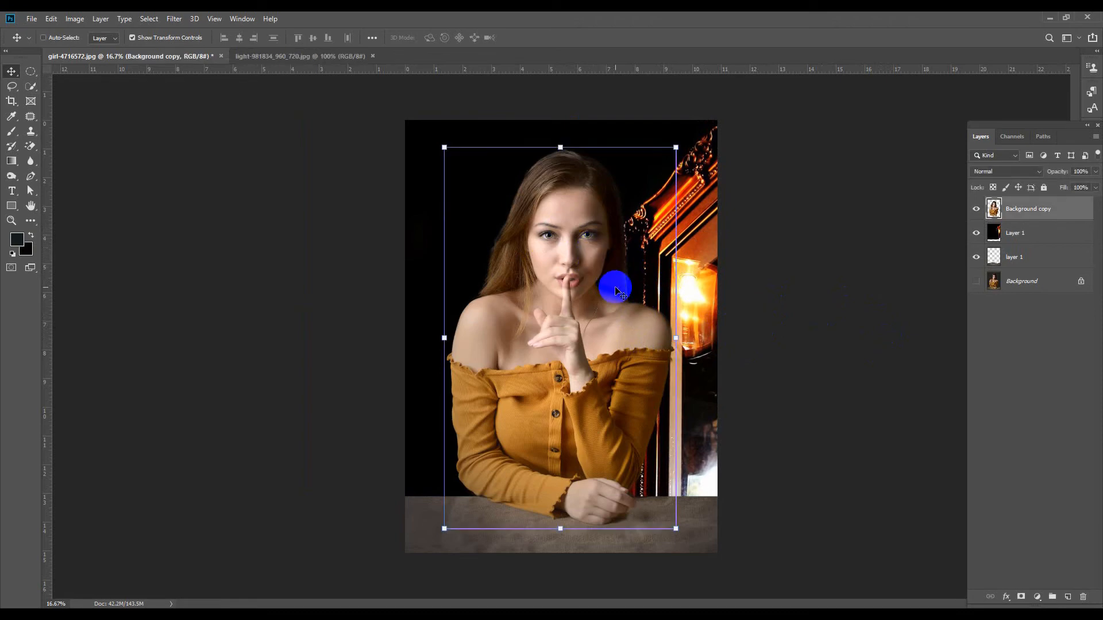
pyautogui.hotkey('ctrl', 'l')
pyautogui.moveTo(179, 430); pyautogui.dragTo(116, 430)
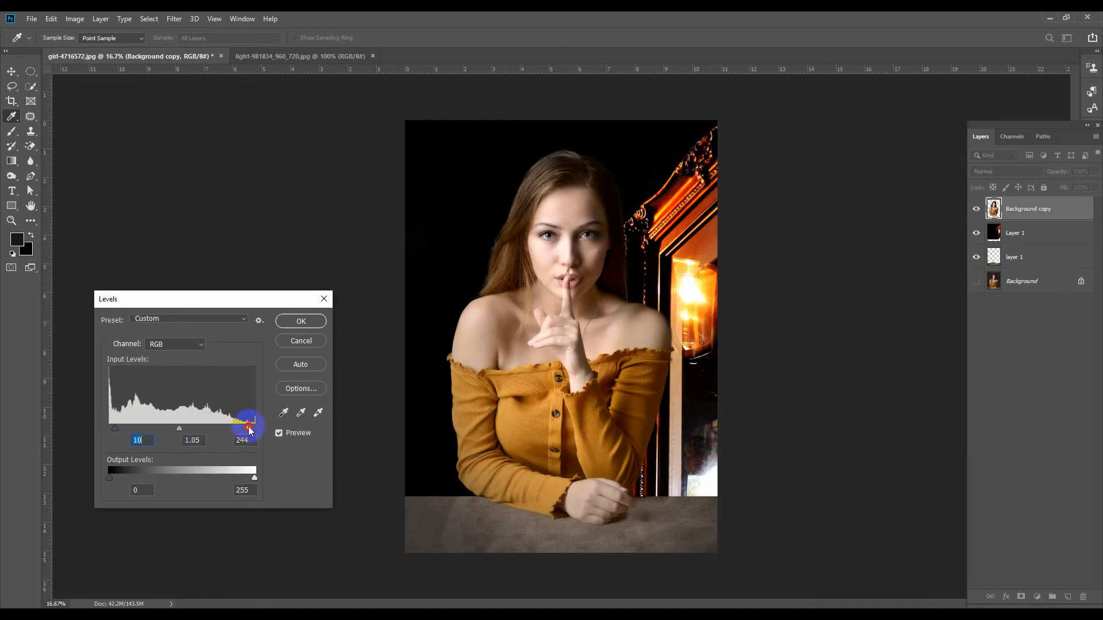
pyautogui.click(304, 318)
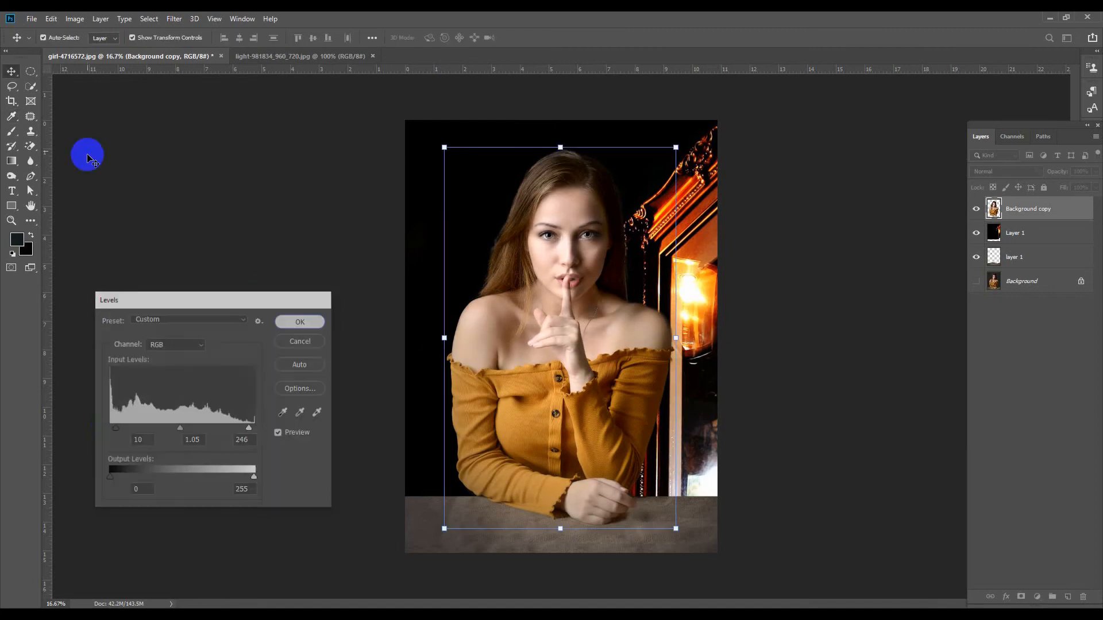
# Sample a skin tone and brush lightly over the woman's skin on Background copy with a 94-pixel brush at 8% opacity and 17% flow.
pyautogui.click(11, 131)
pyautogui.rightClick(595, 264)
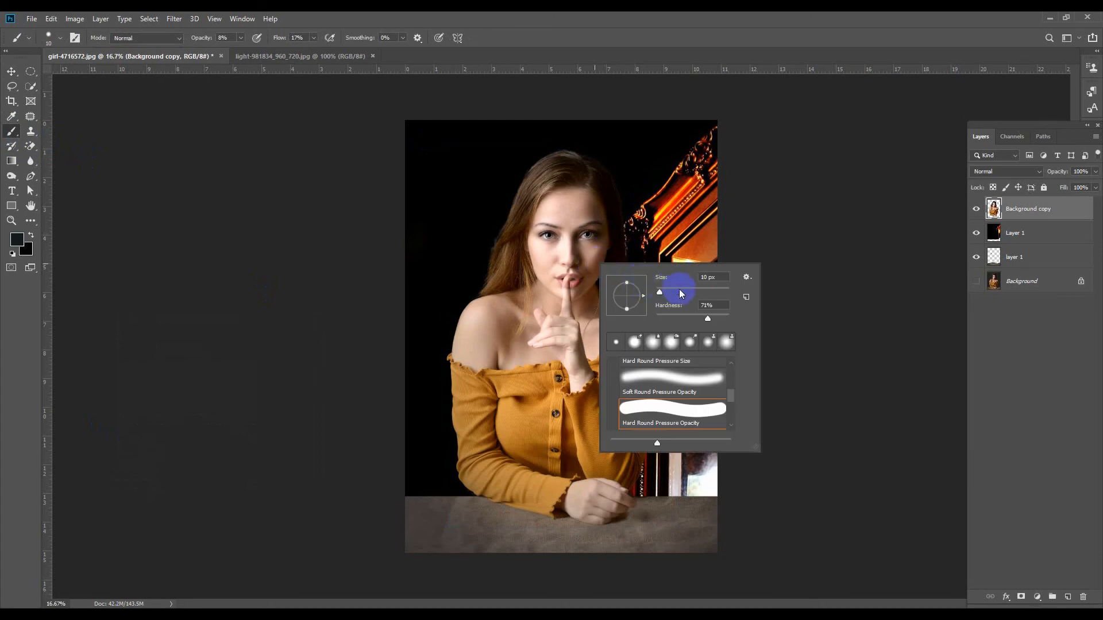
pyautogui.press('space')
pyautogui.click(590, 219)
pyautogui.click(537, 239)
pyautogui.keyDown('ctrl'); pyautogui.click(602, 254); pyautogui.keyUp('ctrl')
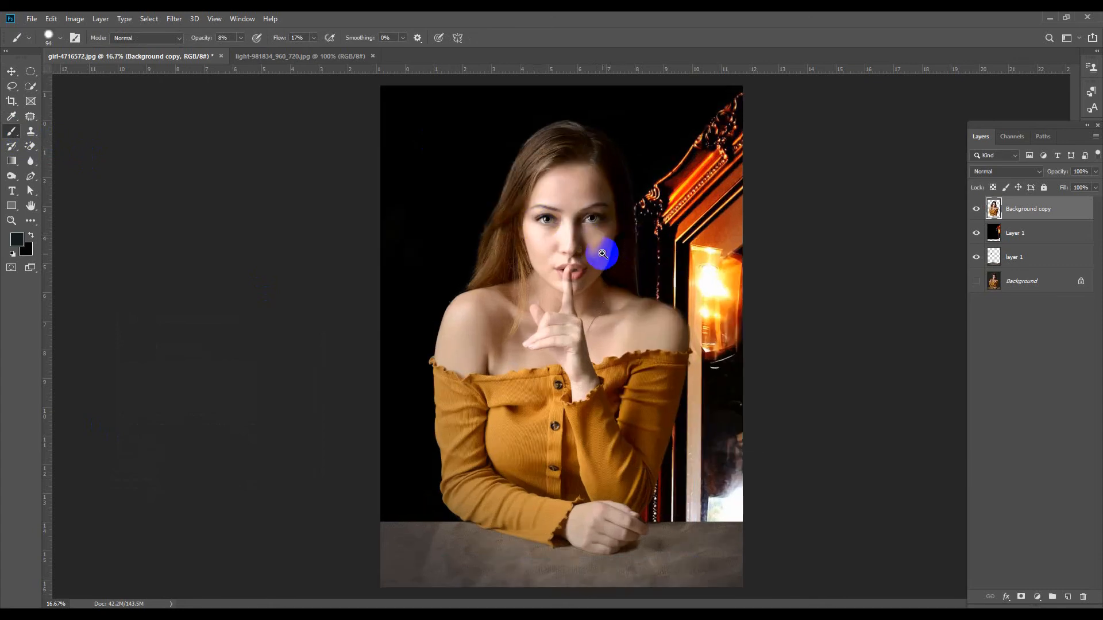
pyautogui.keyDown('ctrl'); pyautogui.click(634, 253); pyautogui.keyUp('ctrl')
pyautogui.keyDown('ctrl'); pyautogui.click(638, 254); pyautogui.keyUp('ctrl')
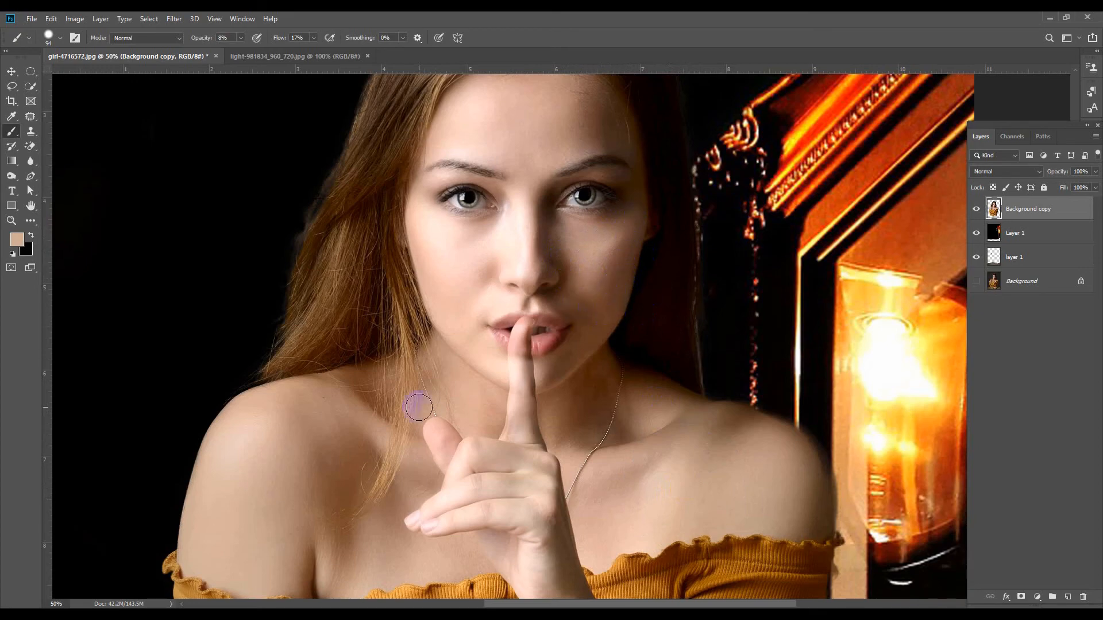
pyautogui.moveTo(582, 322); pyautogui.dragTo(509, 477)
pyautogui.moveTo(510, 286)
pyautogui.mouseDown()
pyautogui.moveTo(516, 263)
pyautogui.moveTo(534, 297)
pyautogui.mouseUp()
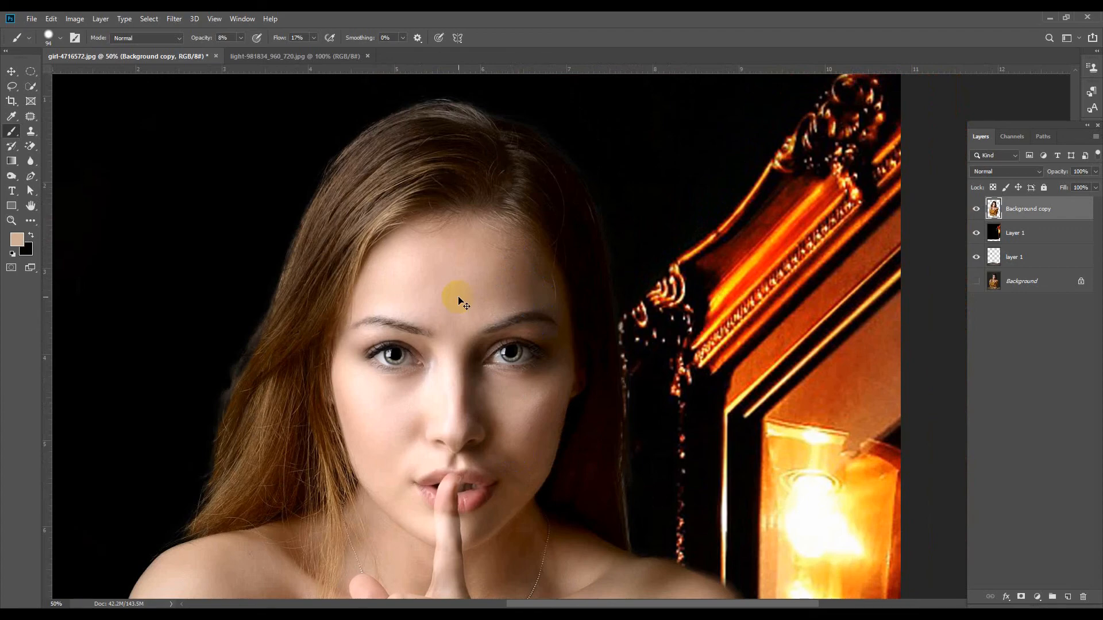
pyautogui.scroll(-3, 458, 299)
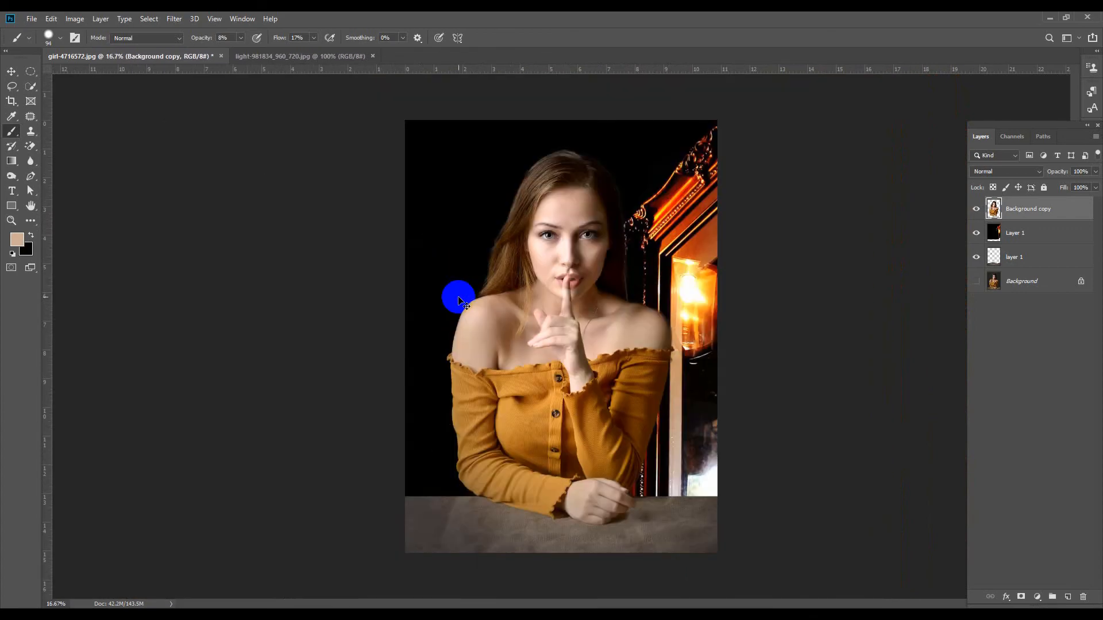
# Brighten Background copy with a Curves midpoint at input 124 and output 134.
pyautogui.hotkey('ctrl', 'm')
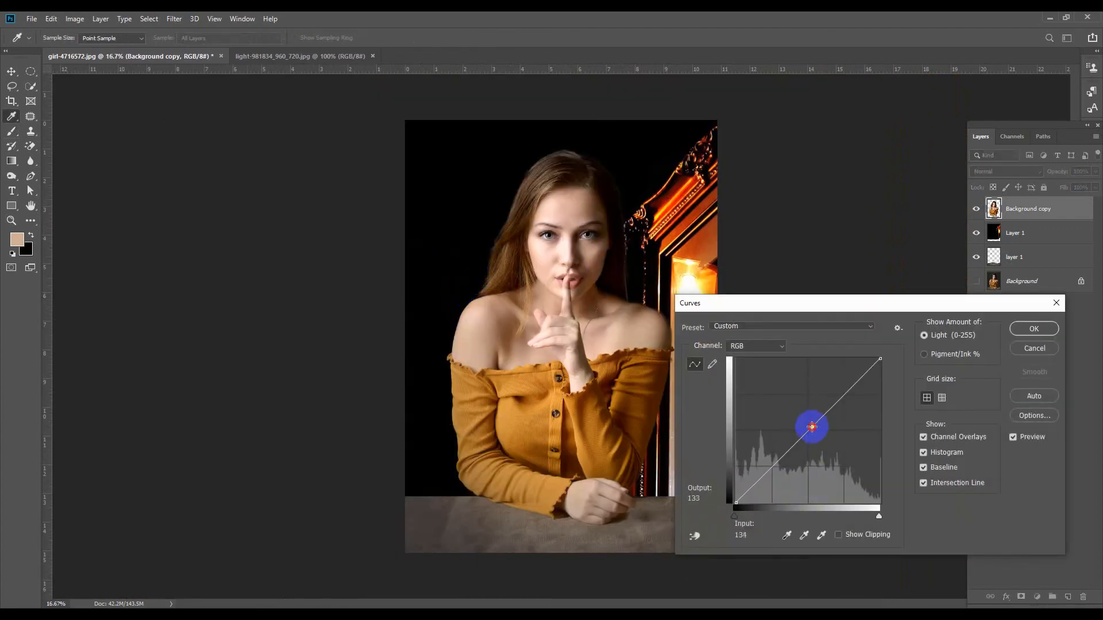
pyautogui.click(812, 427)
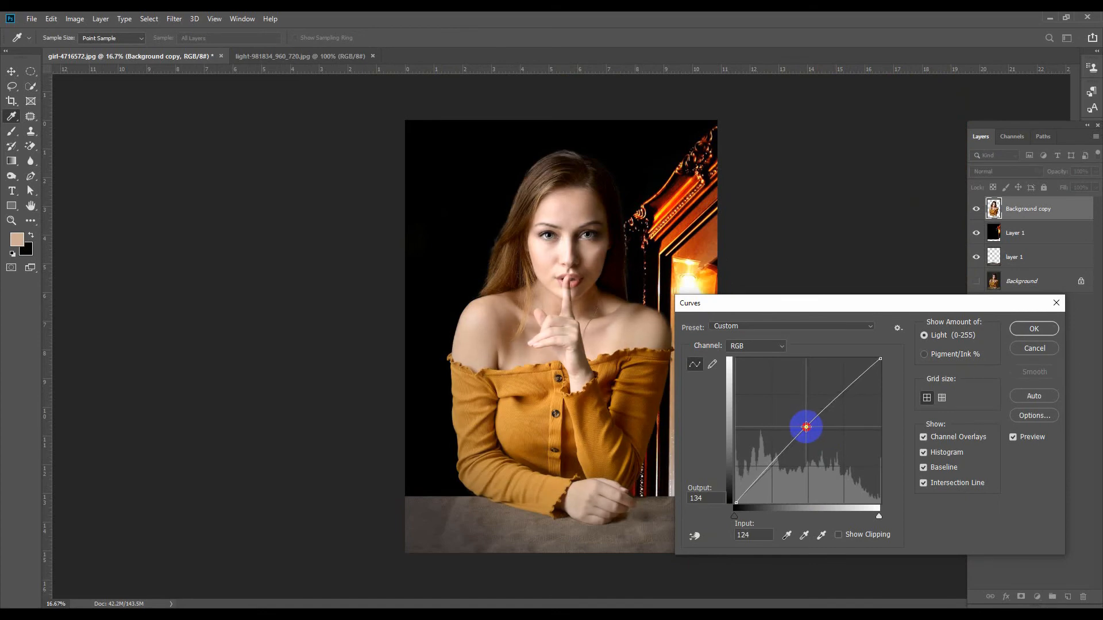
pyautogui.click(1034, 327)
pyautogui.press('b')
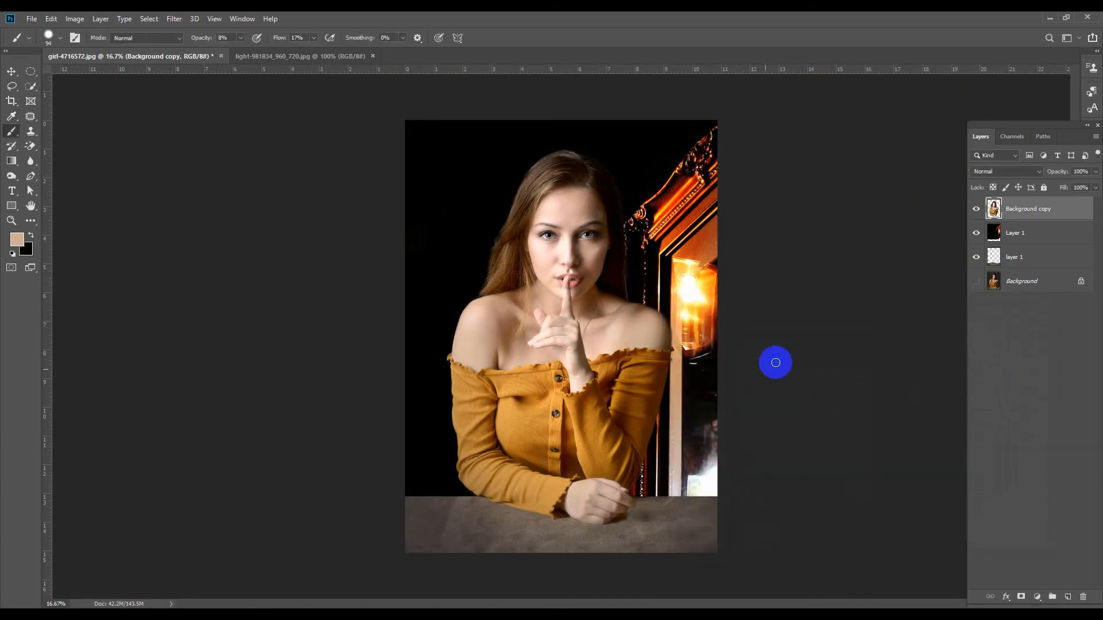
# Scale Layer 1 up to about 103.9% so the lamp backdrop extends slightly lower behind the table edge.
pyautogui.click(12, 71)
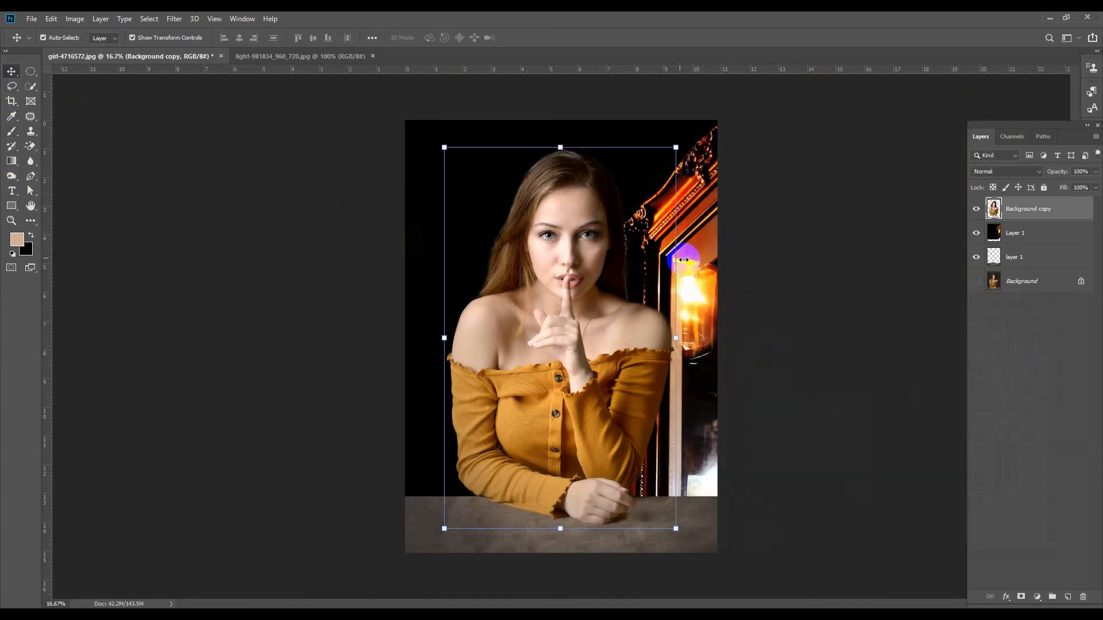
pyautogui.click(698, 217)
pyautogui.moveTo(859, 306); pyautogui.dragTo(867, 305)
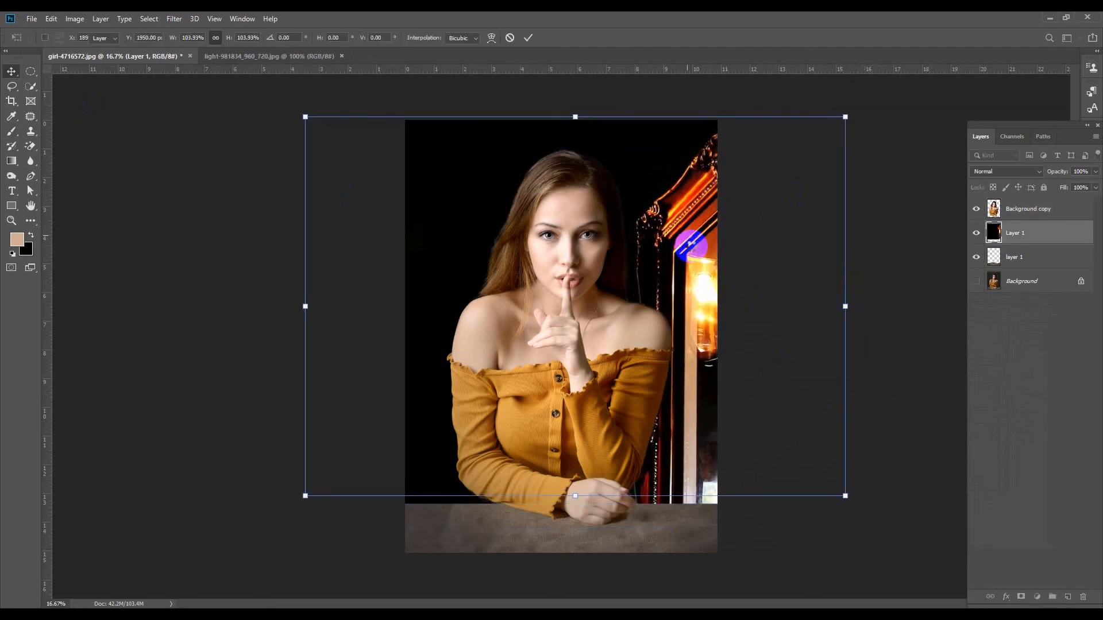
pyautogui.click(896, 296)
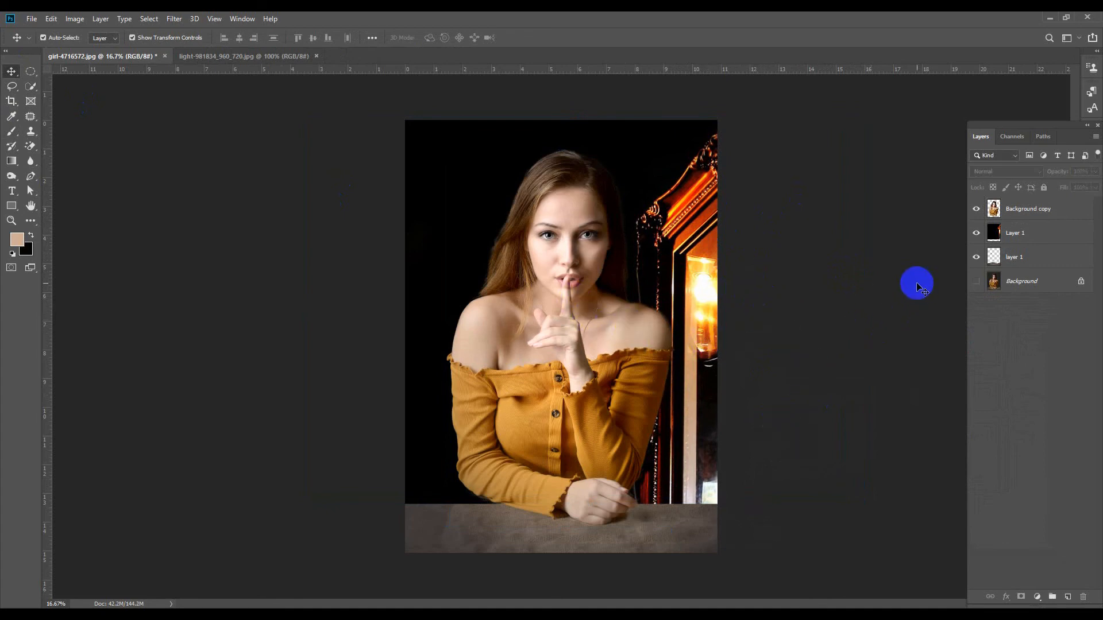
# Merge Layer 1 with the Background copy layer.
pyautogui.click(1015, 234)
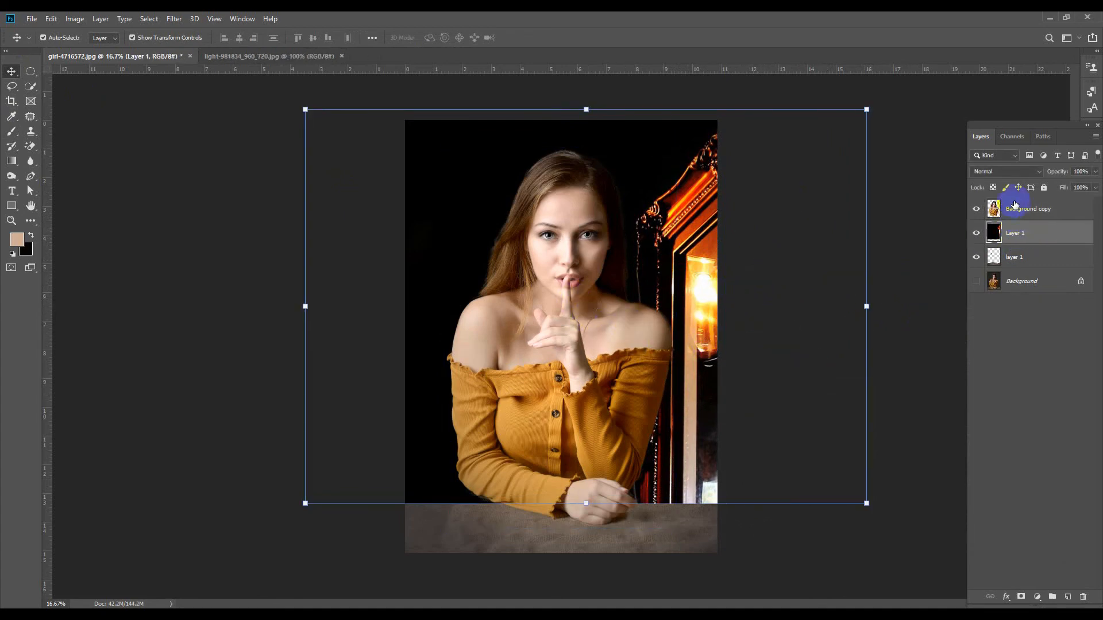
pyautogui.click(1014, 211)
pyautogui.click(1015, 234)
pyautogui.keyDown('shift'); pyautogui.click(1011, 213); pyautogui.keyUp('shift')
pyautogui.rightClick(1019, 210)
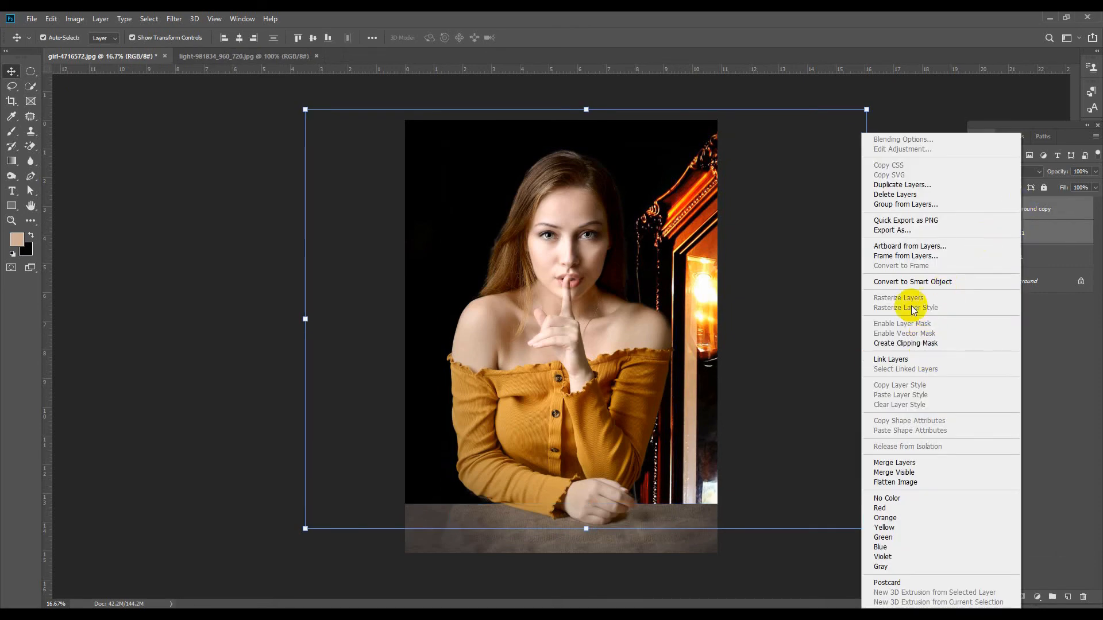
pyautogui.click(896, 463)
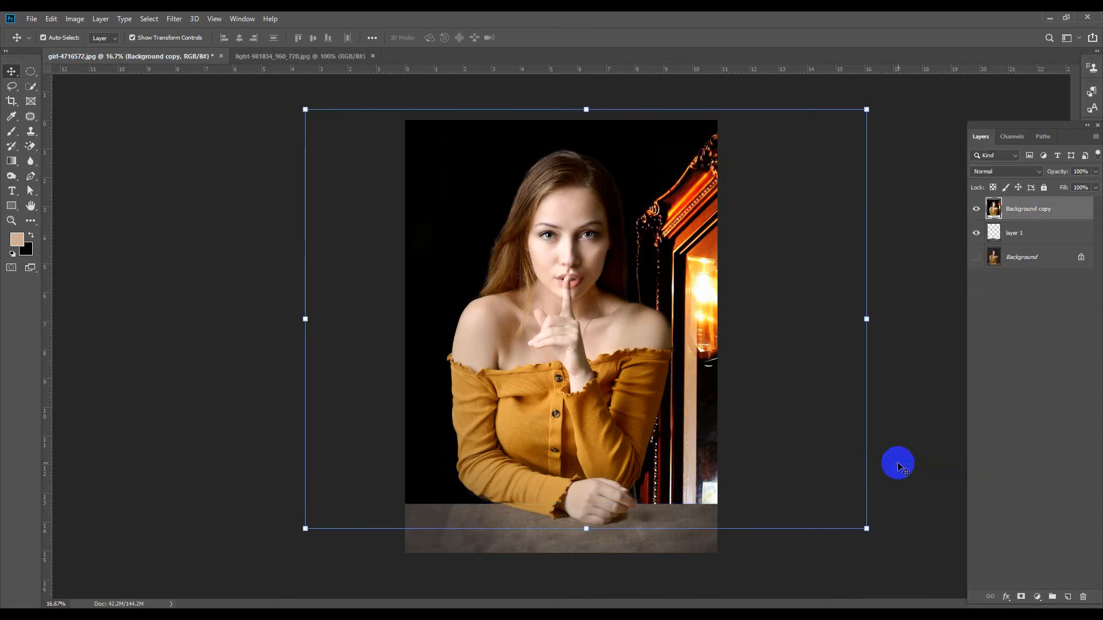
# Delete the hidden original Background layer and merge the remaining layer 1 with Background copy.
pyautogui.click(1011, 236)
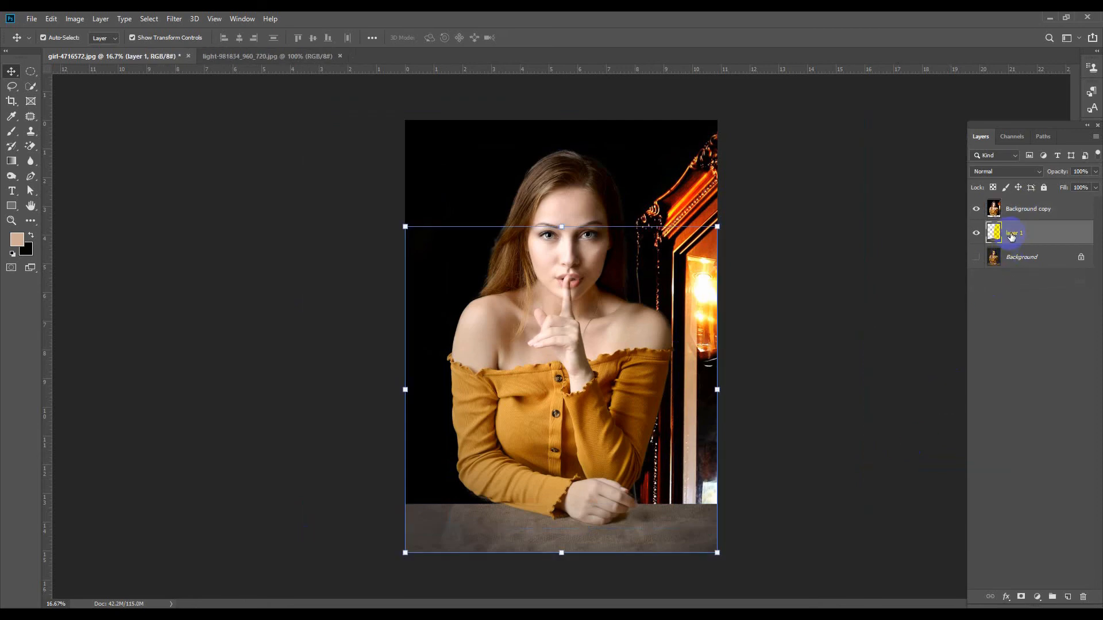
pyautogui.click(1021, 258)
pyautogui.press('Delete')
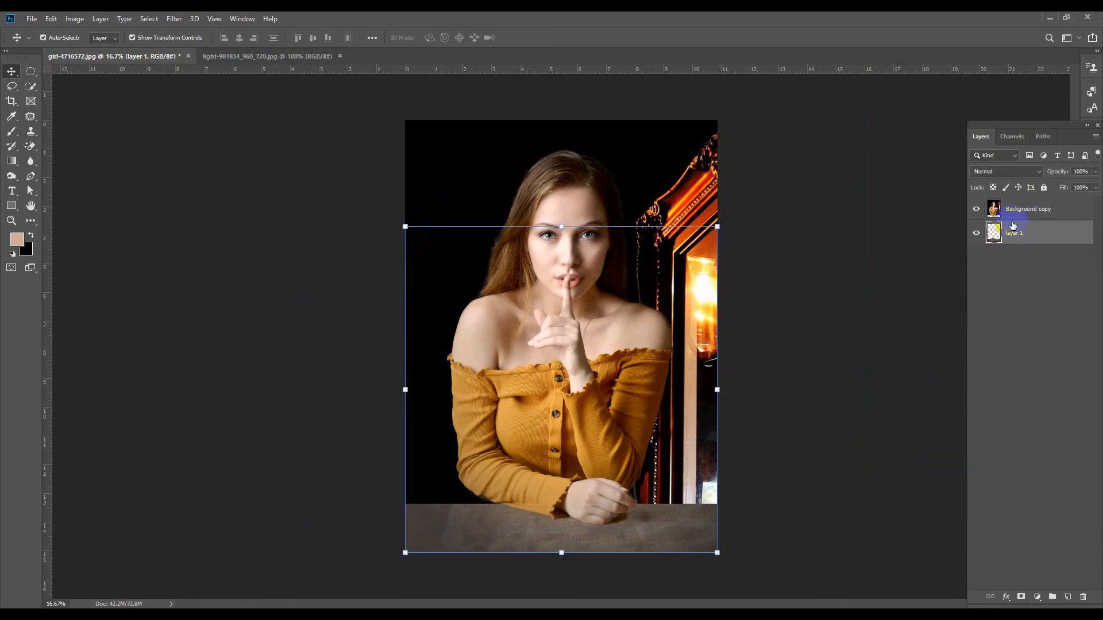
pyautogui.keyDown('shift'); pyautogui.click(1015, 213); pyautogui.keyUp('shift')
pyautogui.rightClick(1012, 211)
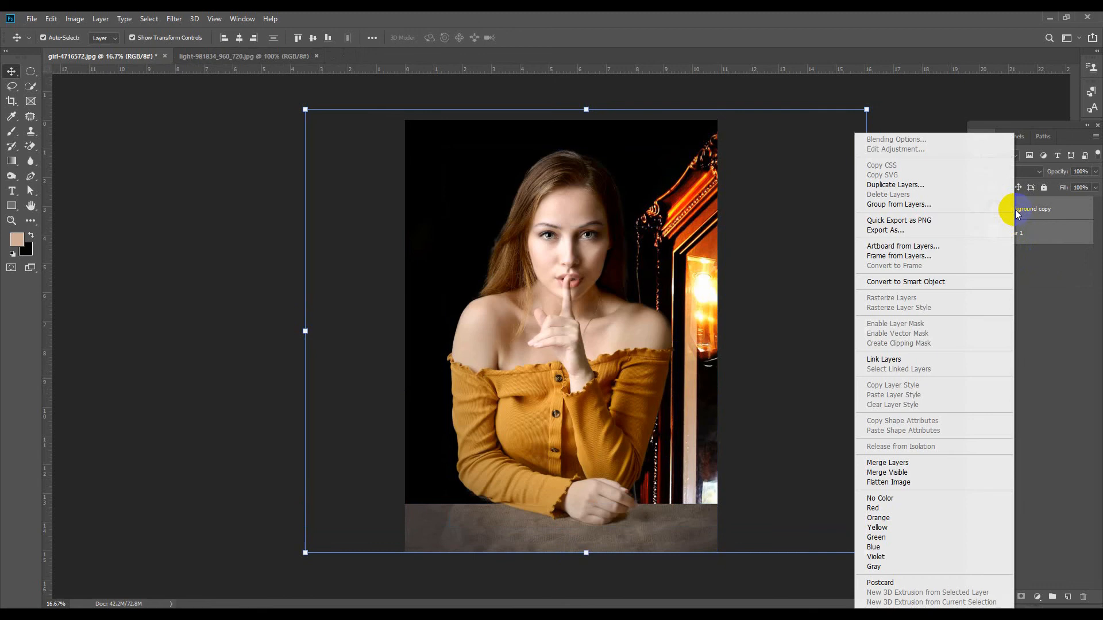
pyautogui.click(887, 461)
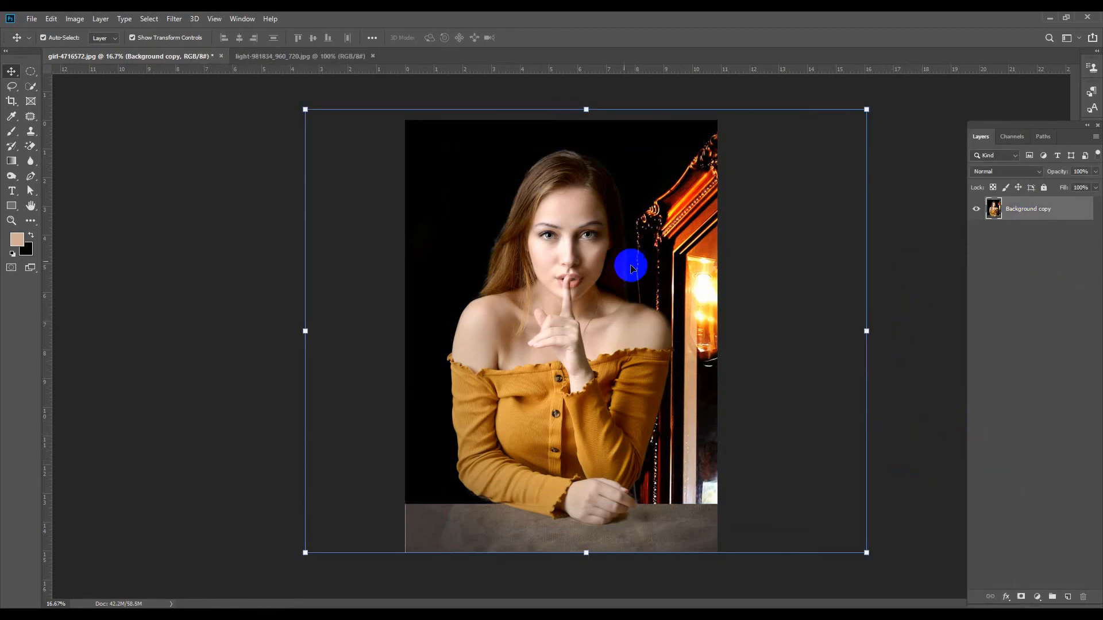
# Darken the merged Background copy slightly with a Curves midpoint at input 131 and output 124.
pyautogui.click(189, 198)
pyautogui.click(665, 212)
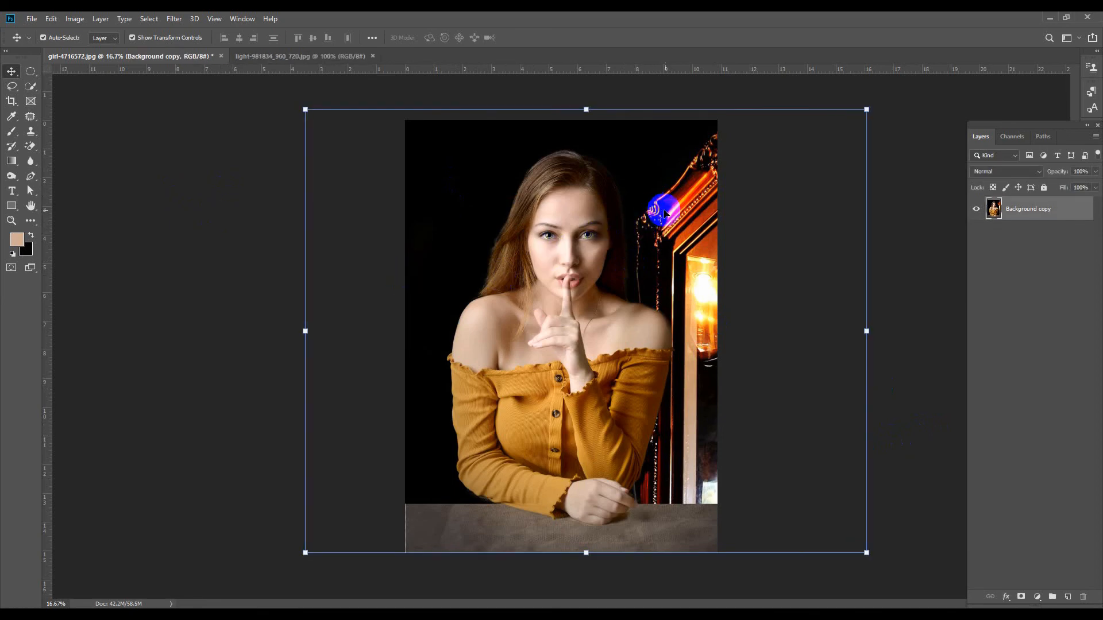
pyautogui.hotkey('ctrl', 'm')
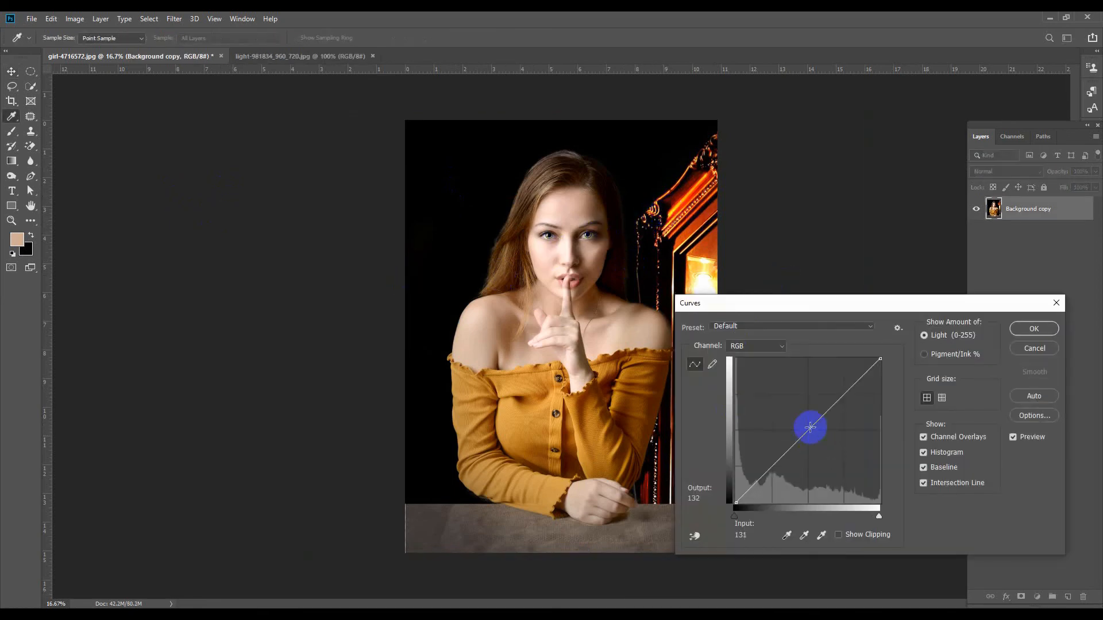
pyautogui.moveTo(808, 428); pyautogui.dragTo(812, 435)
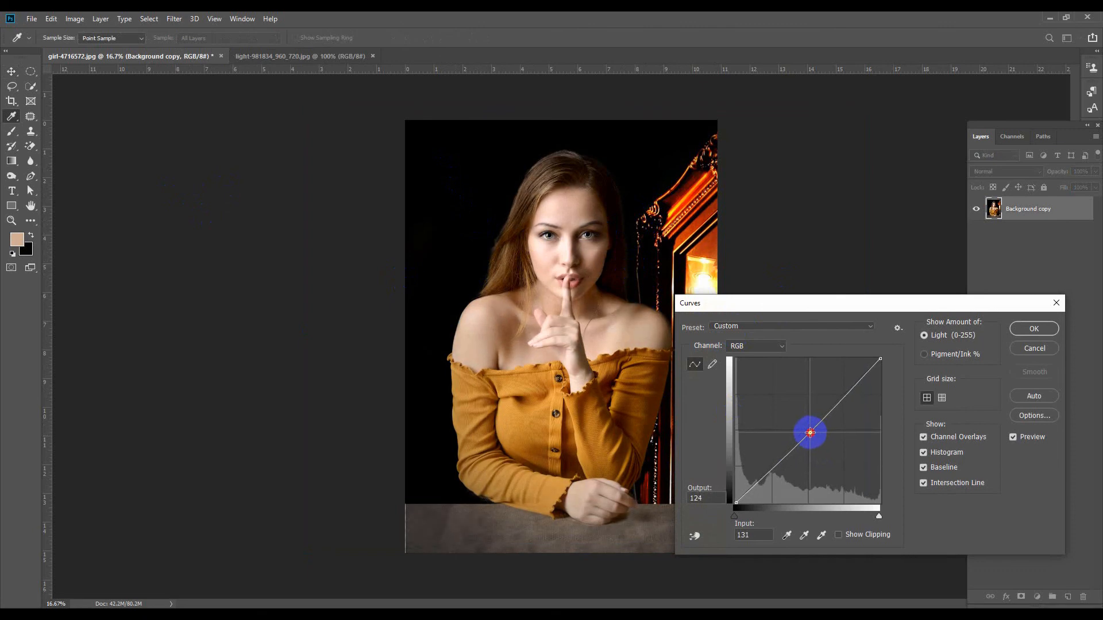
pyautogui.click(1034, 329)
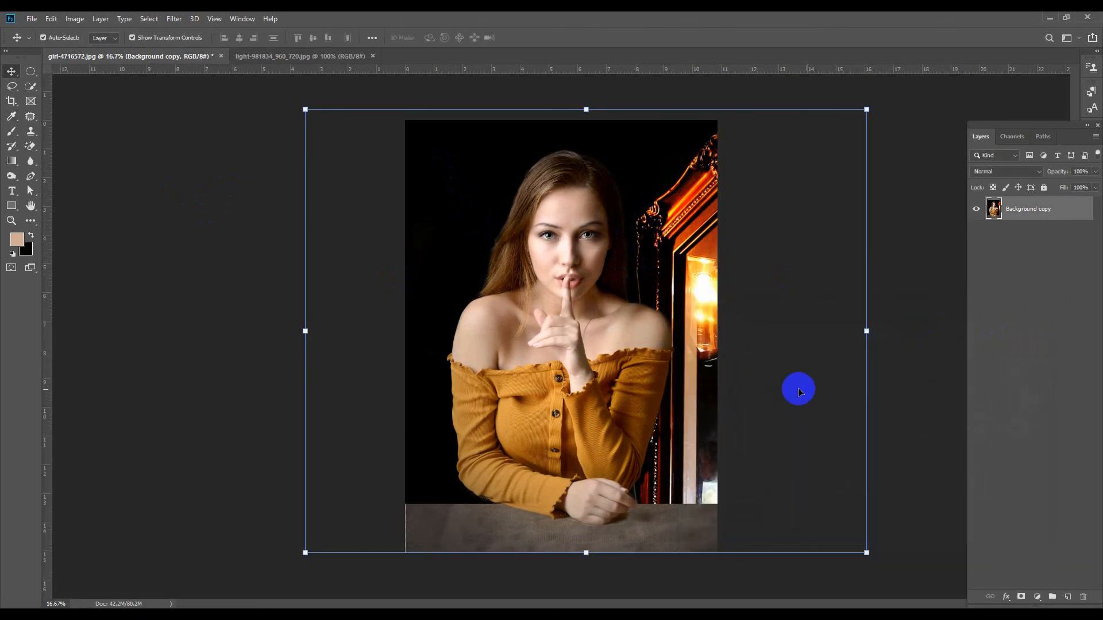
pyautogui.click(907, 383)
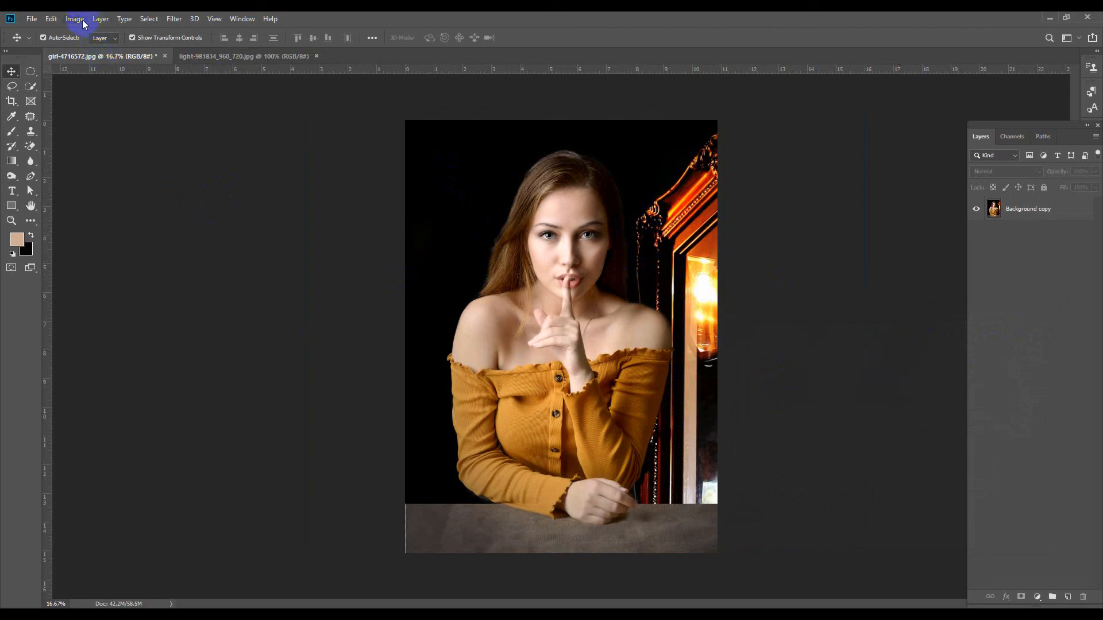
# Adjust the Color Balance highlights of Background copy to color levels +2, -2 and +6.
pyautogui.click(531, 290)
pyautogui.press('i')
pyautogui.hotkey('ctrl', 'b')
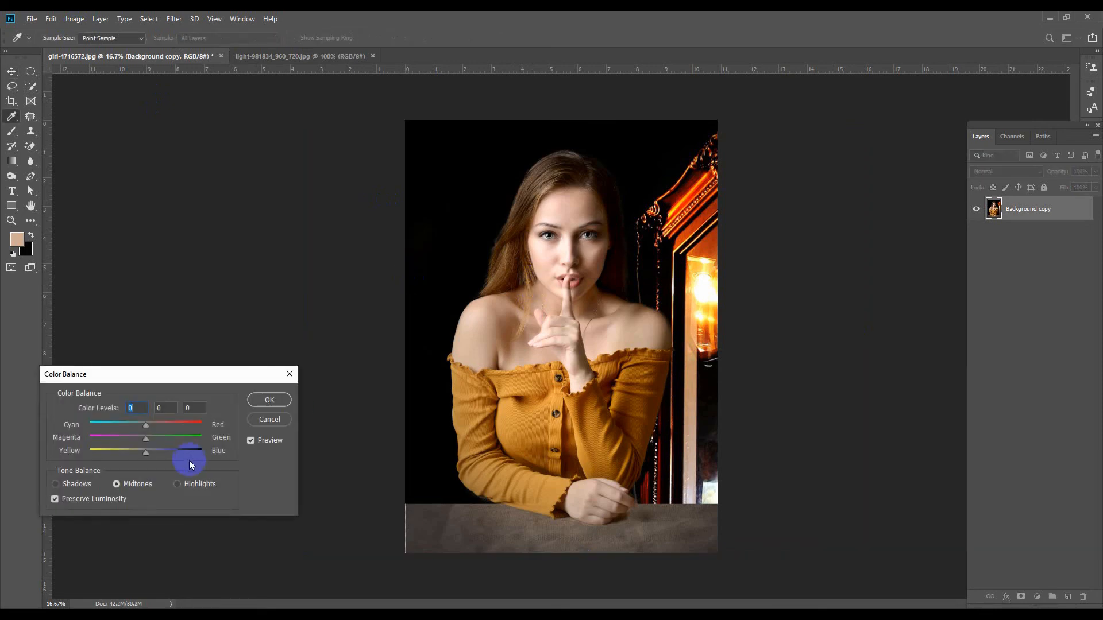
pyautogui.click(185, 484)
pyautogui.moveTo(146, 452); pyautogui.dragTo(148, 454)
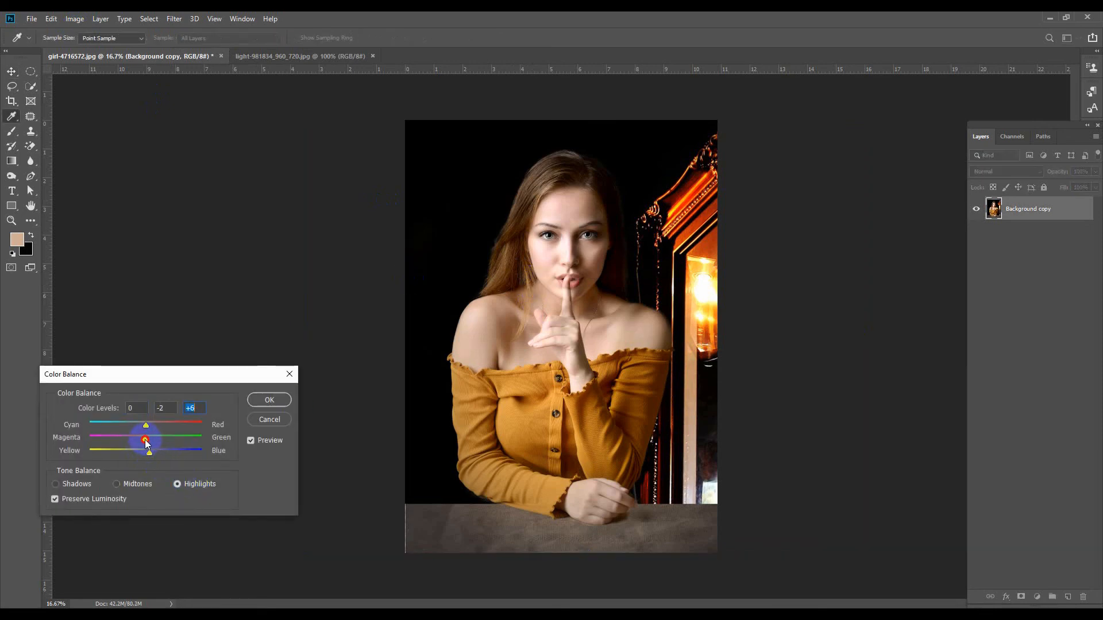
pyautogui.moveTo(148, 426); pyautogui.dragTo(148, 426)
pyautogui.click(268, 399)
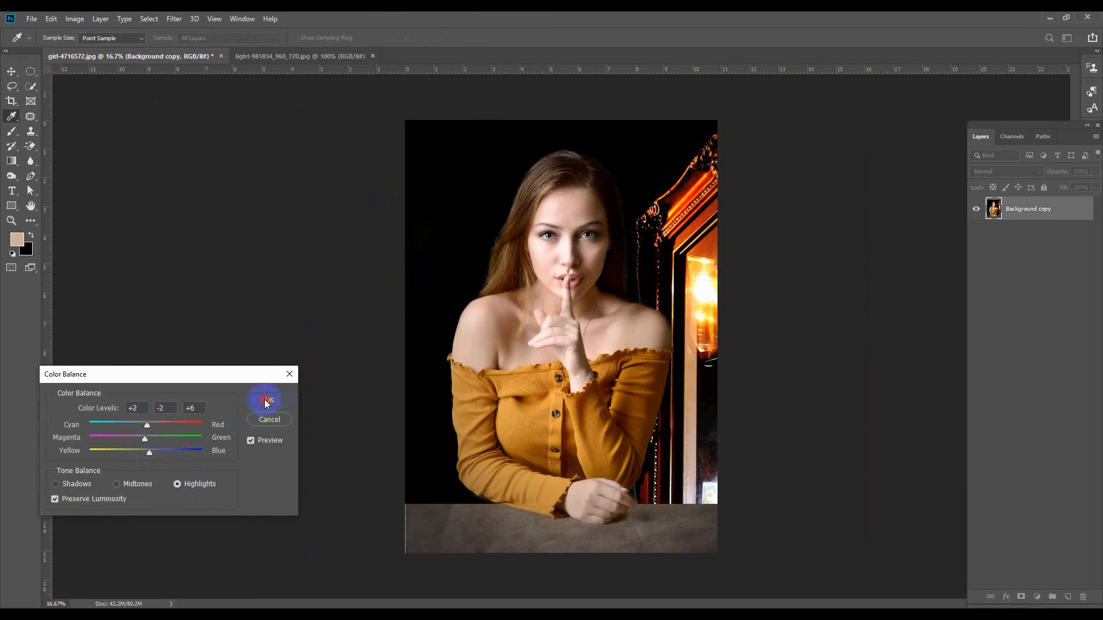
pyautogui.click(203, 279)
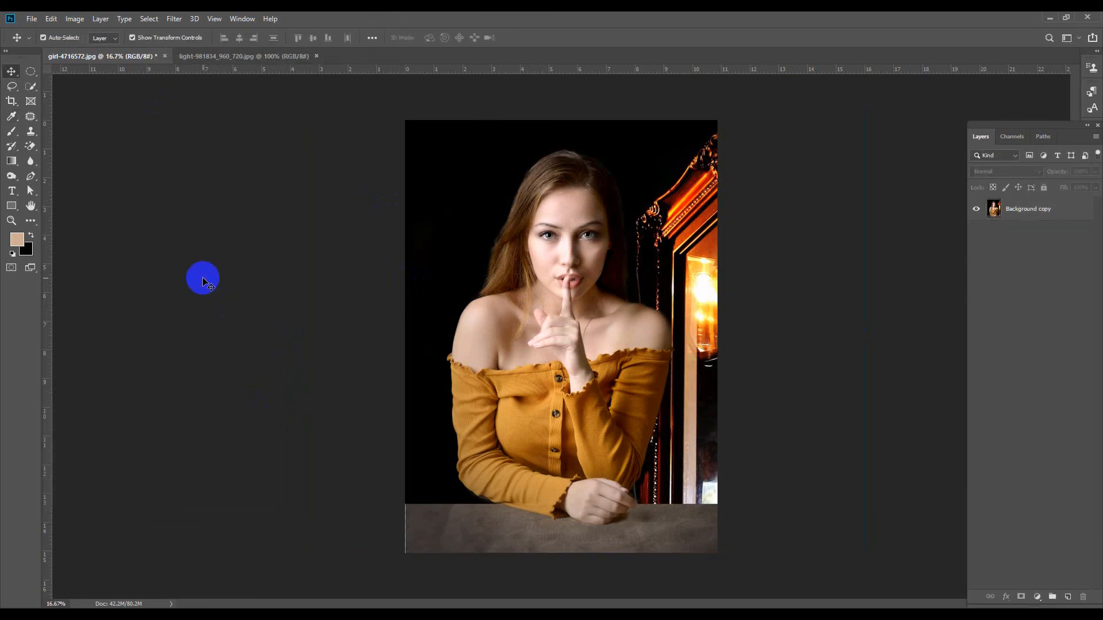
# Scale Background copy up to about 101% to cover the thin gap at the canvas's left edge beside the table.
pyautogui.click(382, 542)
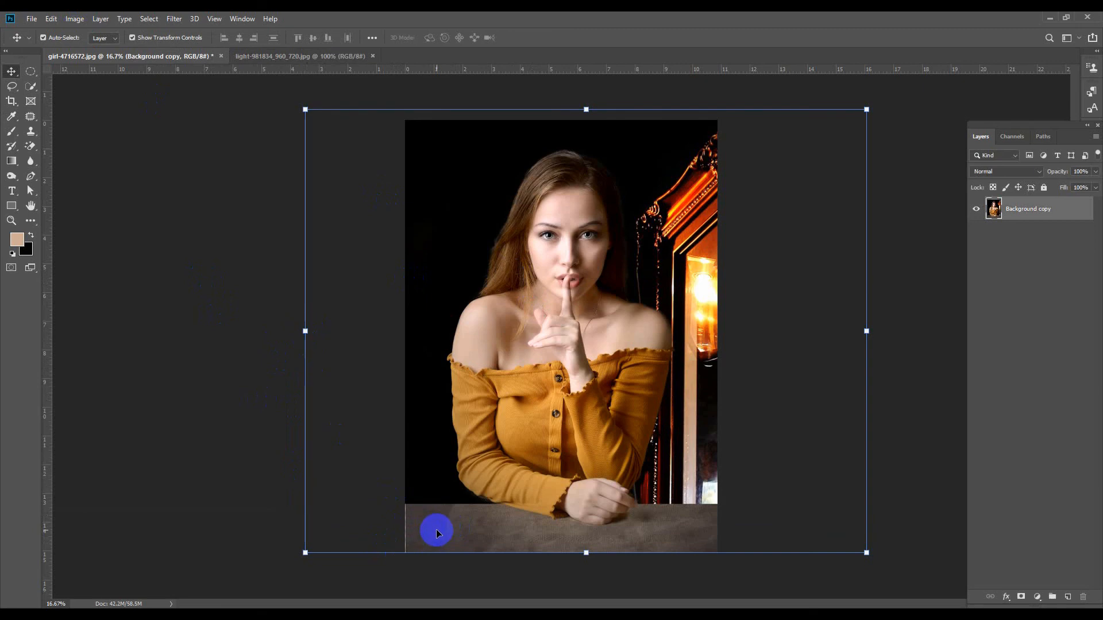
pyautogui.click(304, 332)
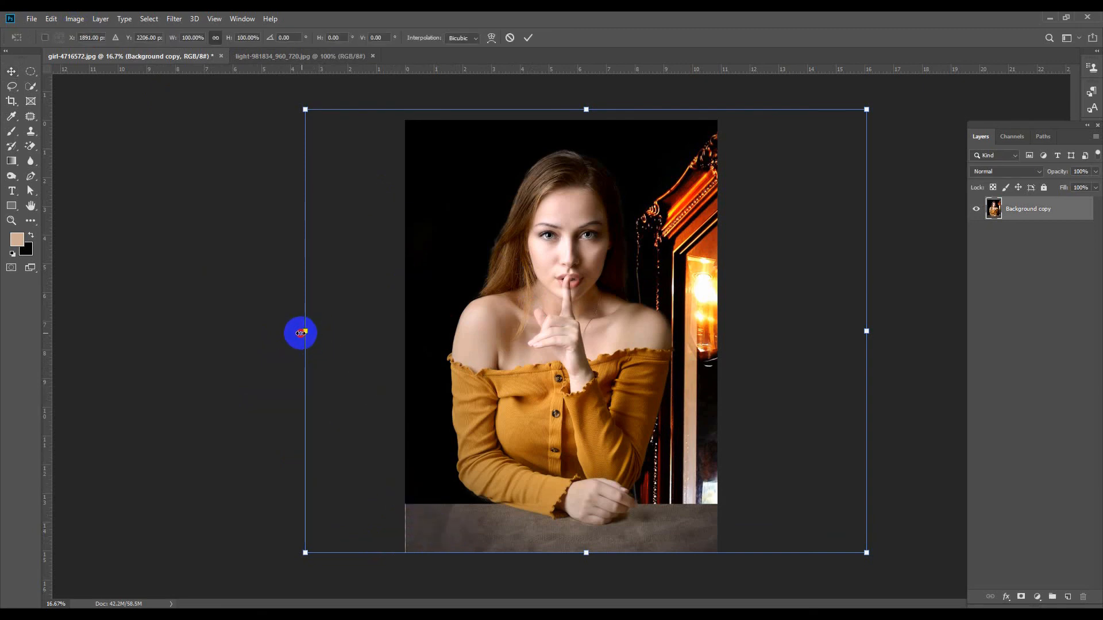
pyautogui.moveTo(300, 333); pyautogui.dragTo(300, 332)
pyautogui.moveTo(866, 333); pyautogui.dragTo(870, 333)
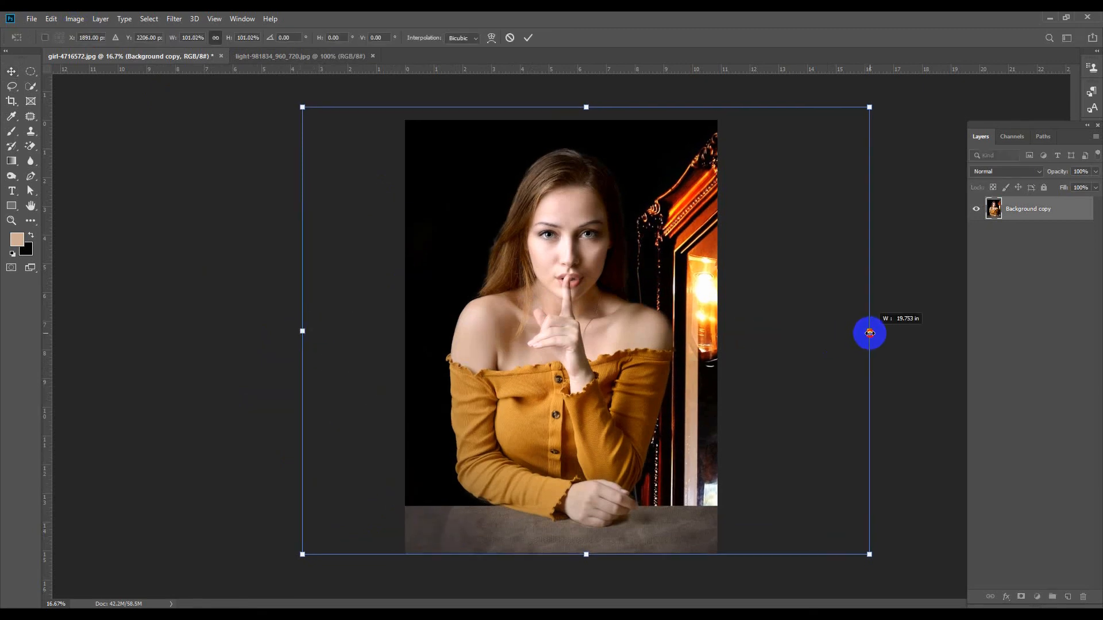
pyautogui.press('Return')
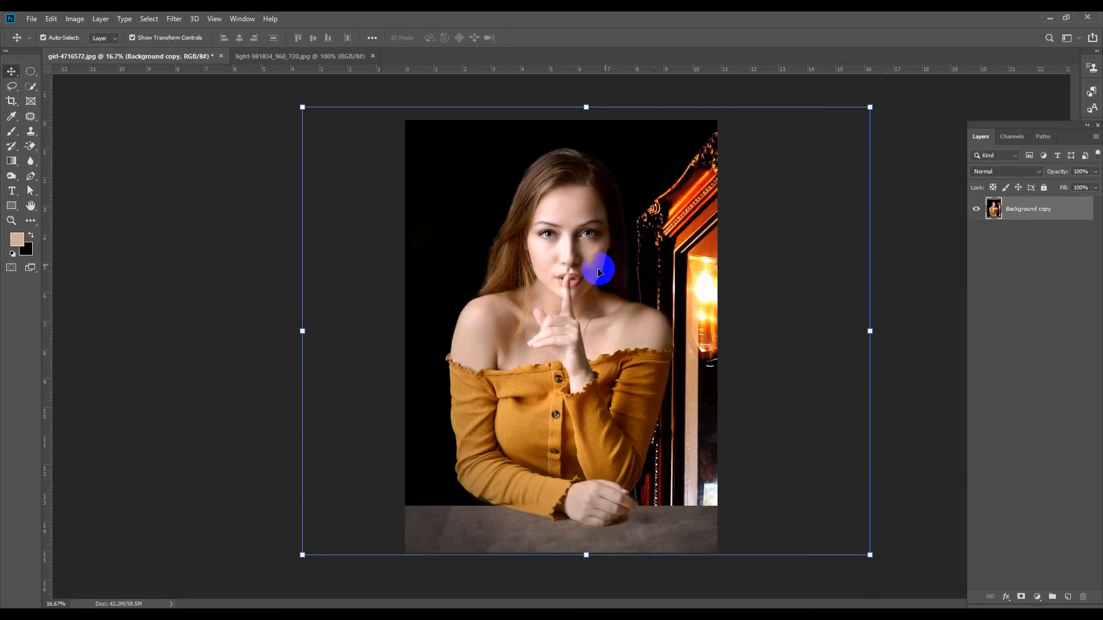